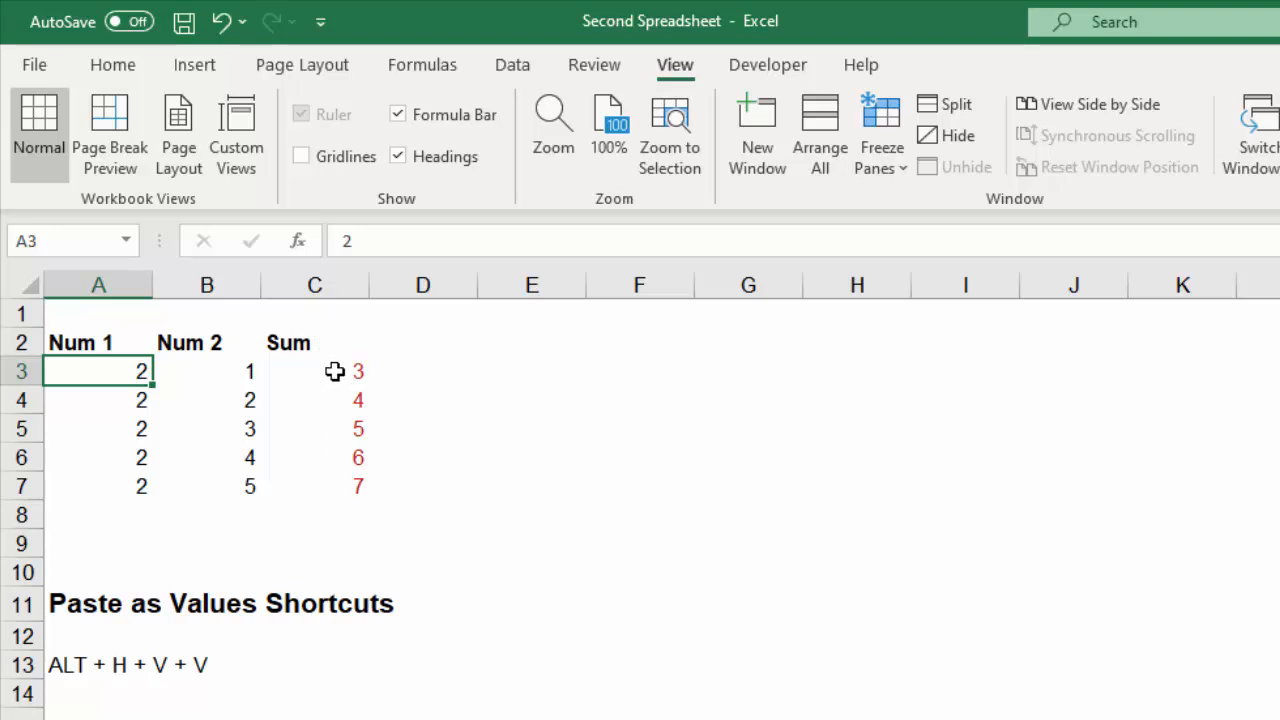
Copy the Sum formulas in C3:C7
{"action": "left_click", "coordinate": [337, 371]}
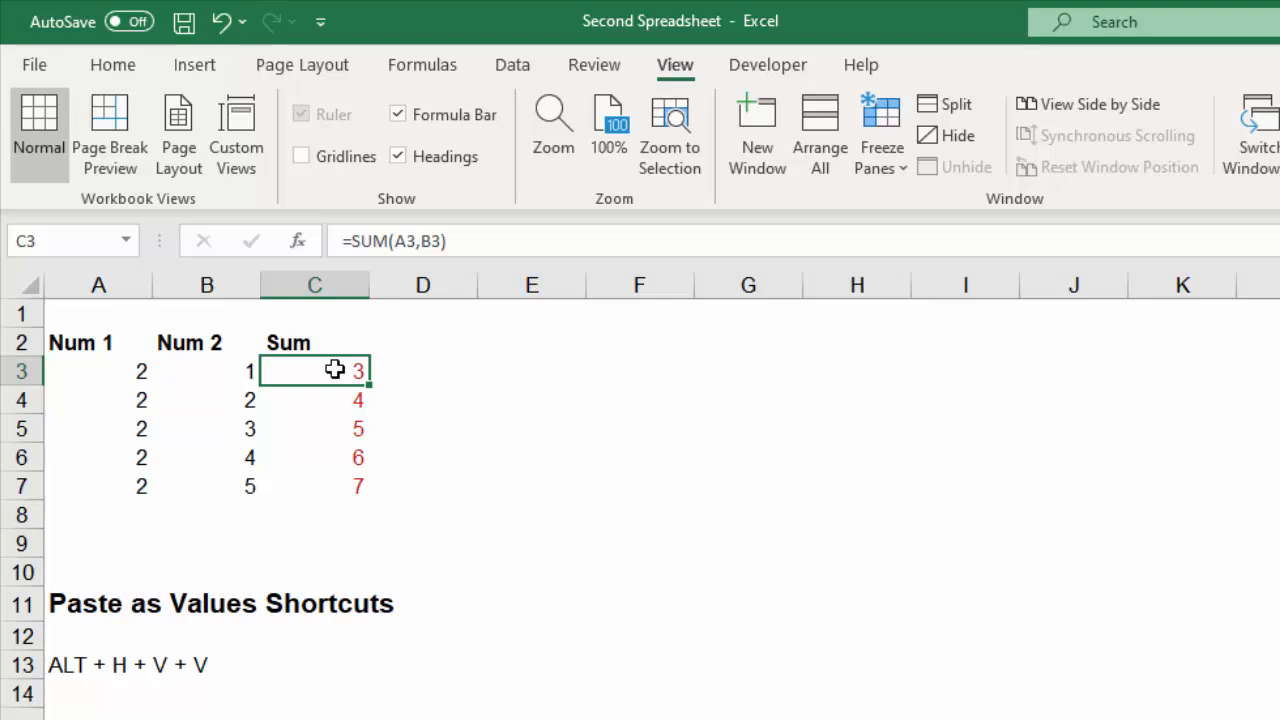
{"action": "key", "text": "ctrl+shift+Down"}
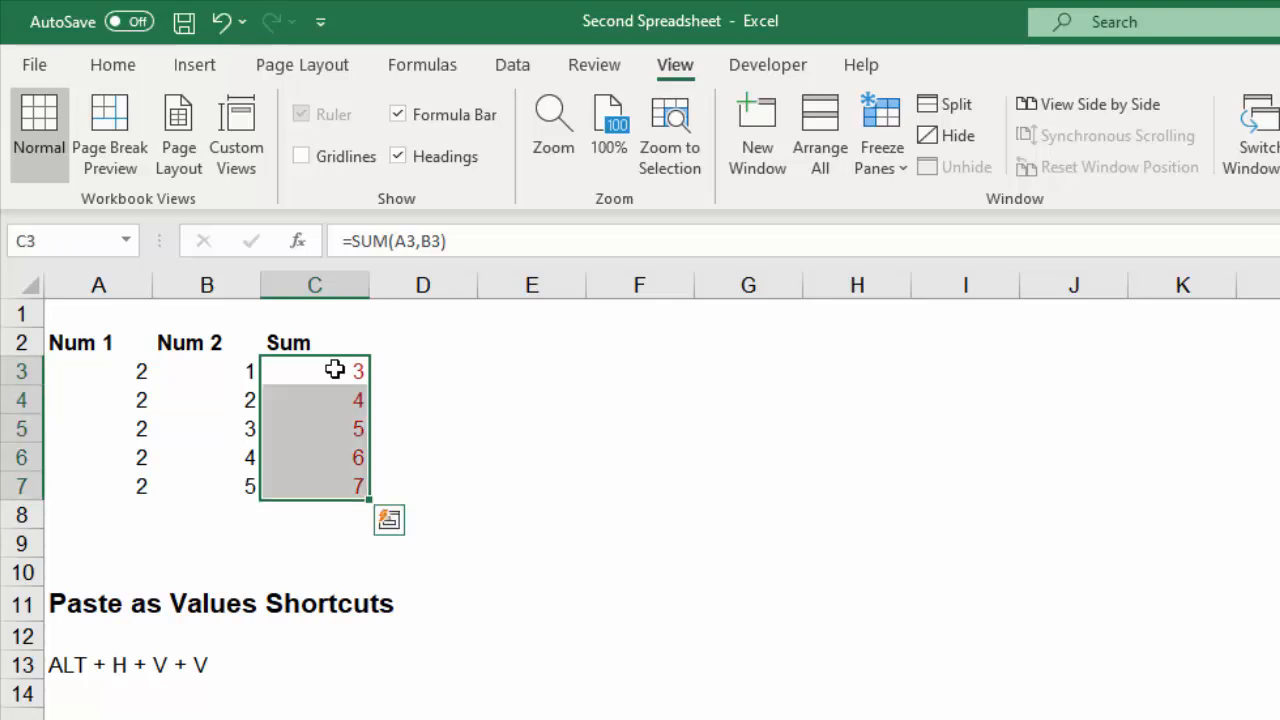
{"action": "left_click_drag", "start_coordinate": [310, 369], "coordinate": [306, 480]}
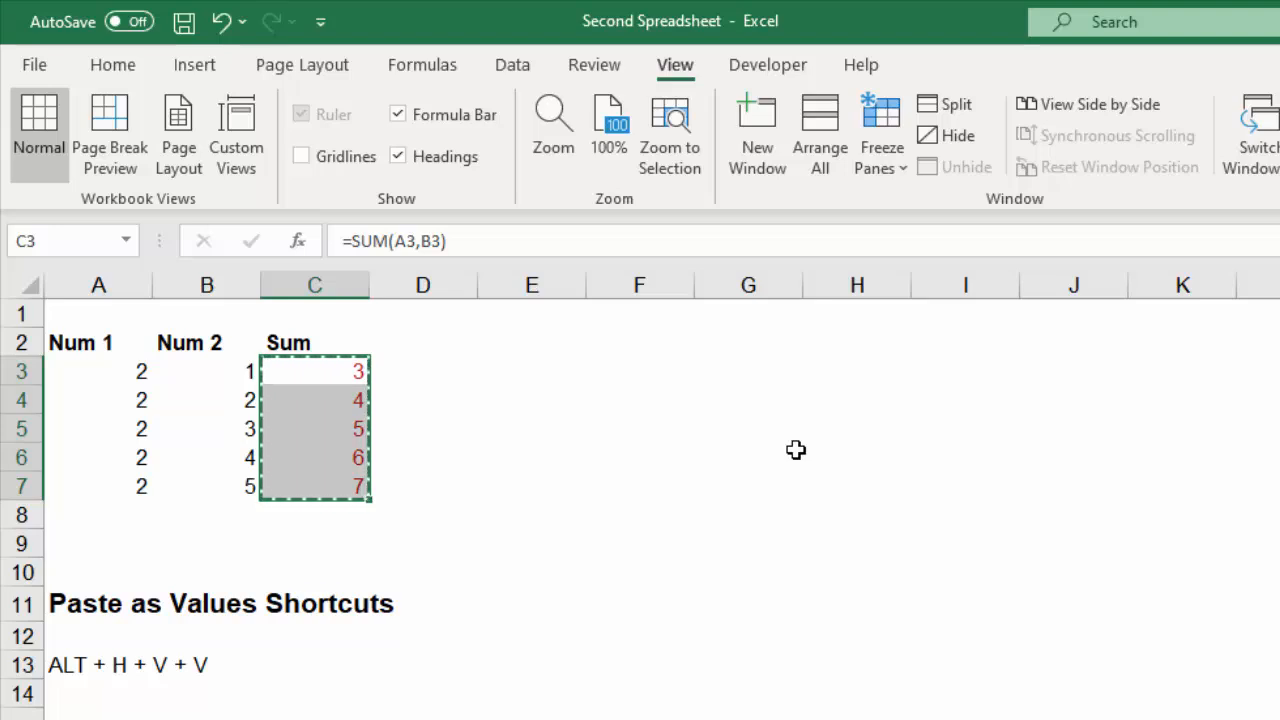
{"action": "key", "text": "ctrl+v"}
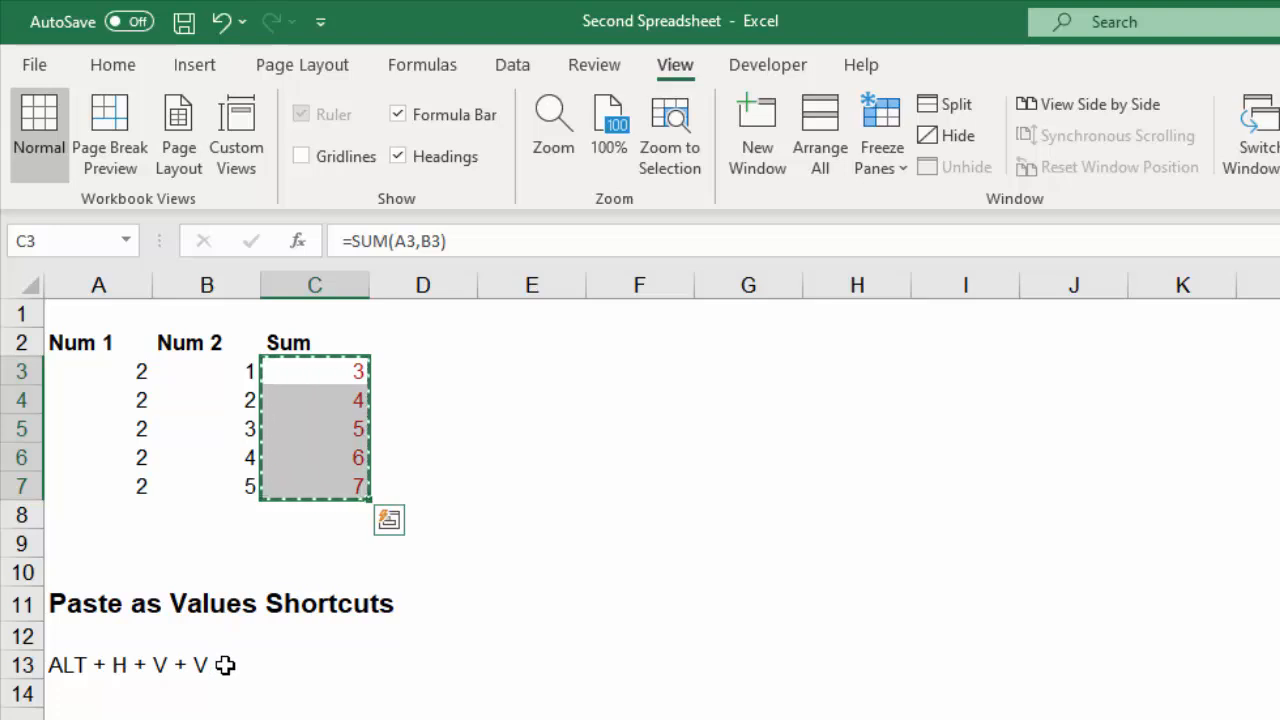
Paste the copied sums over C3:C7 as values only, check cell C3, and undo the paste
{"action": "key", "text": "alt"}
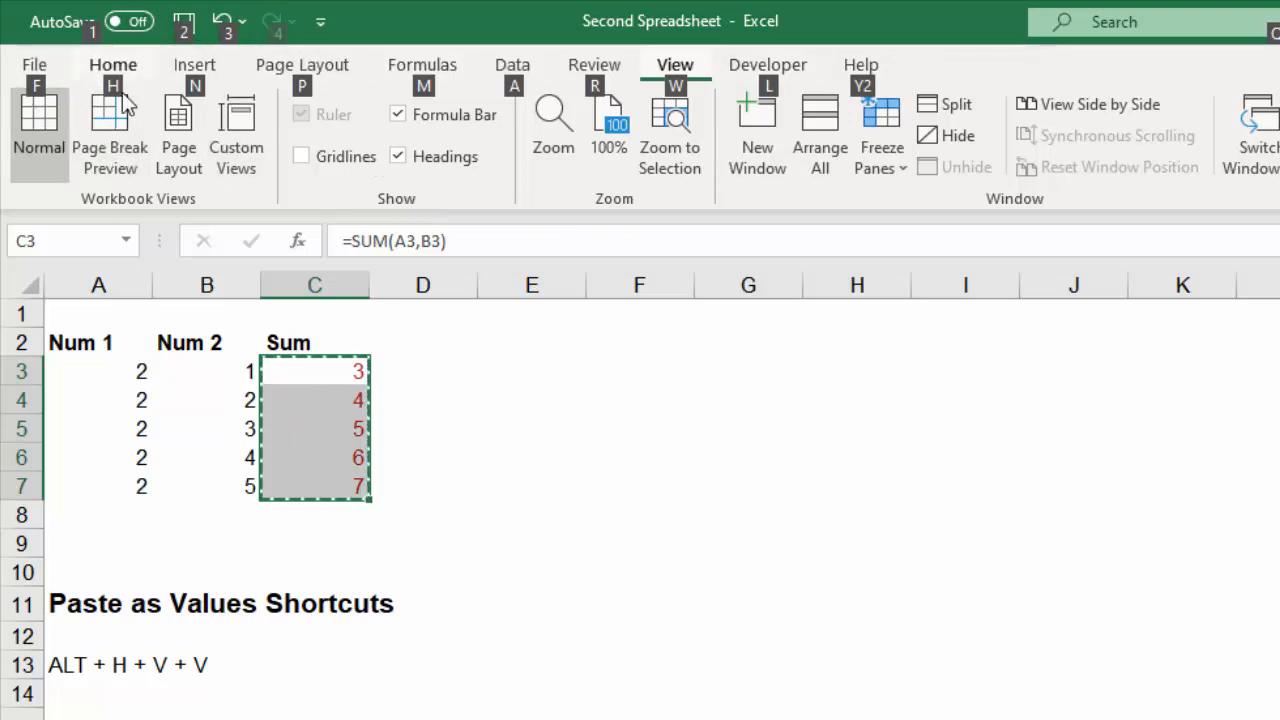
{"action": "key", "text": "h"}
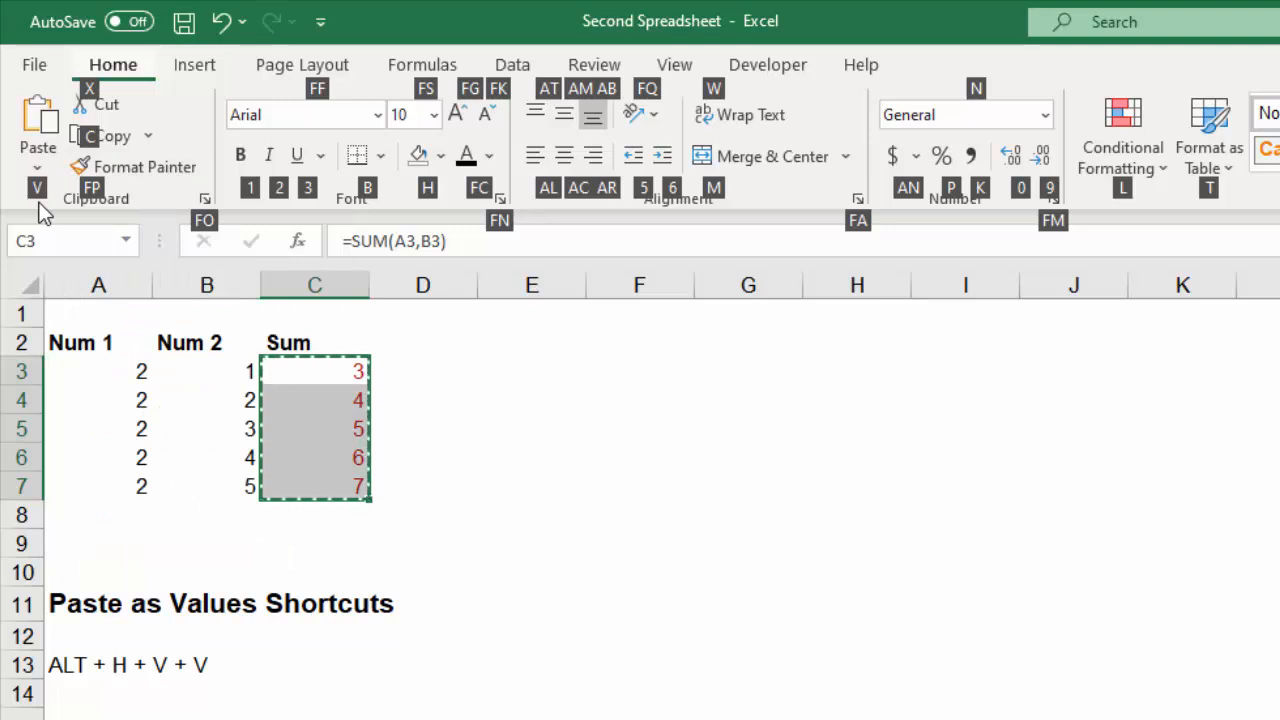
{"action": "key", "text": "v"}
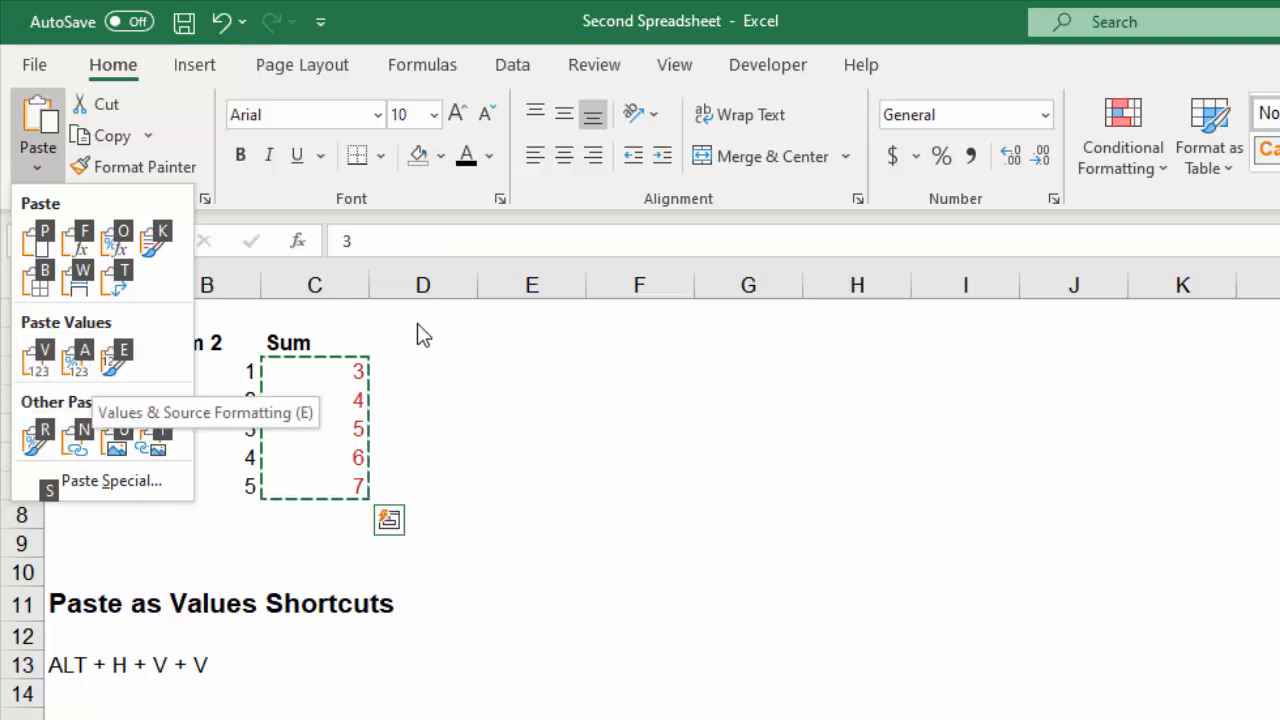
{"action": "key", "text": "v"}
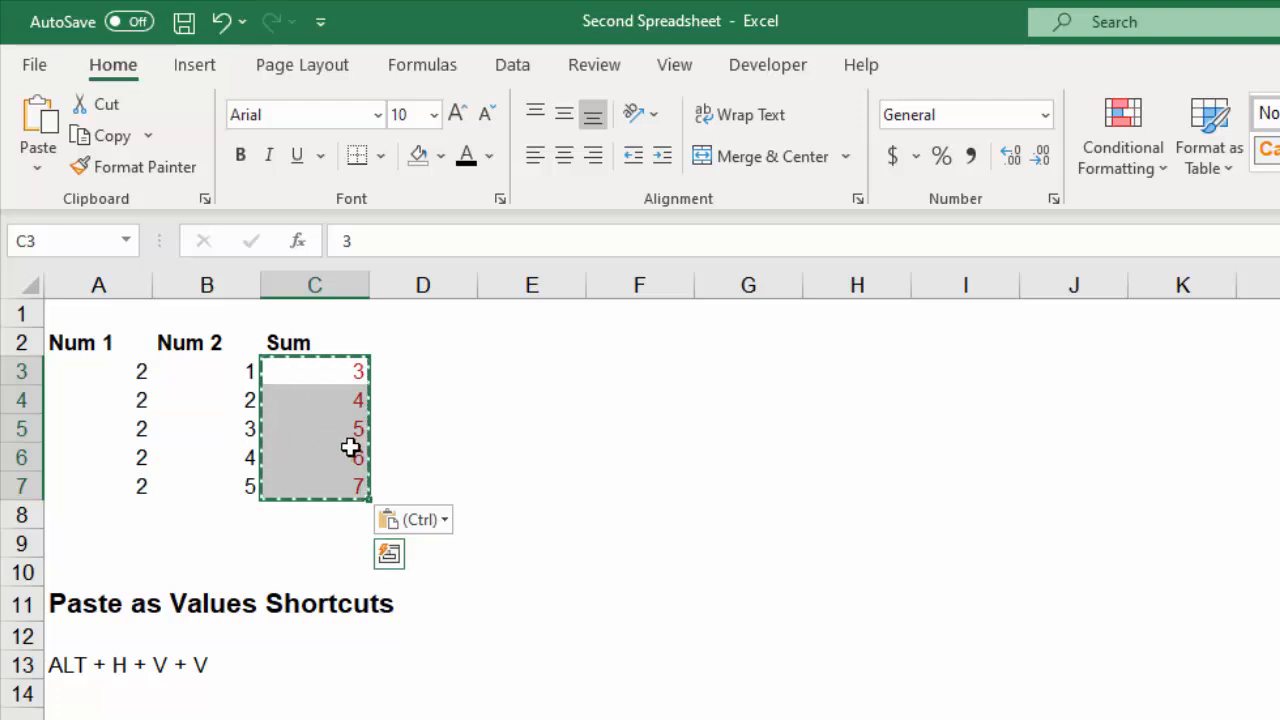
{"action": "left_click", "coordinate": [307, 371]}
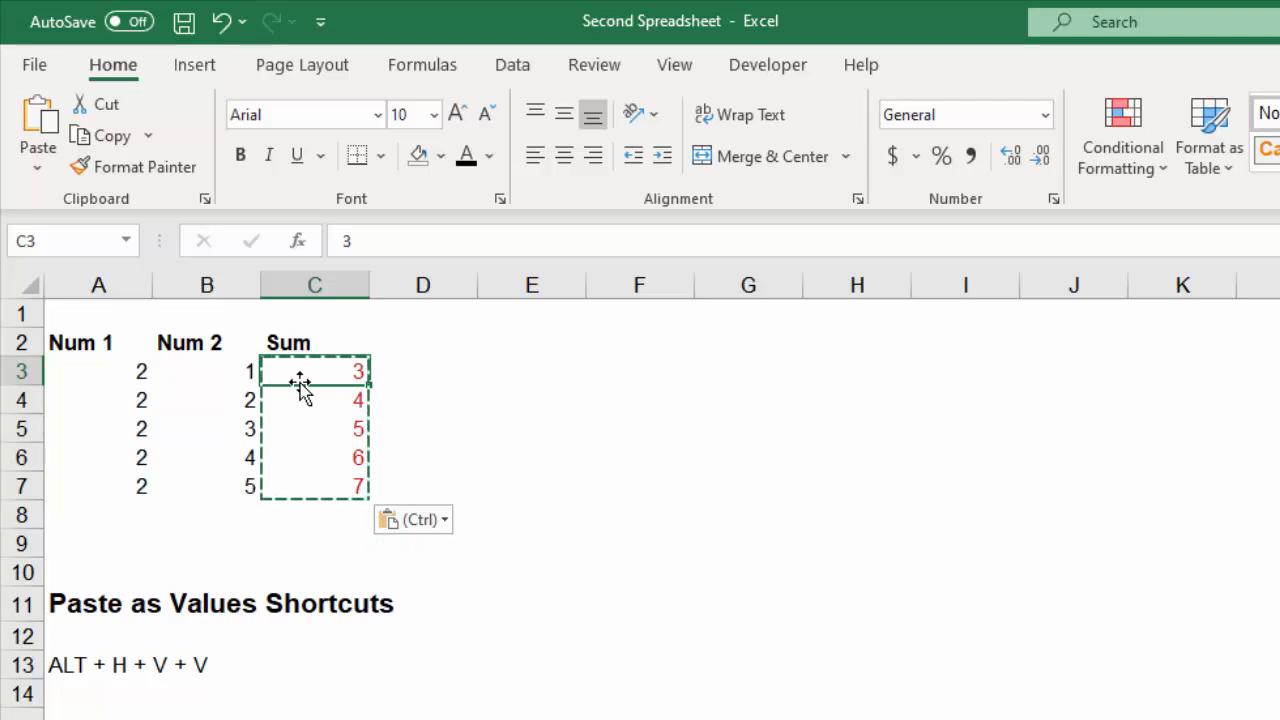
{"action": "key", "text": "Escape"}
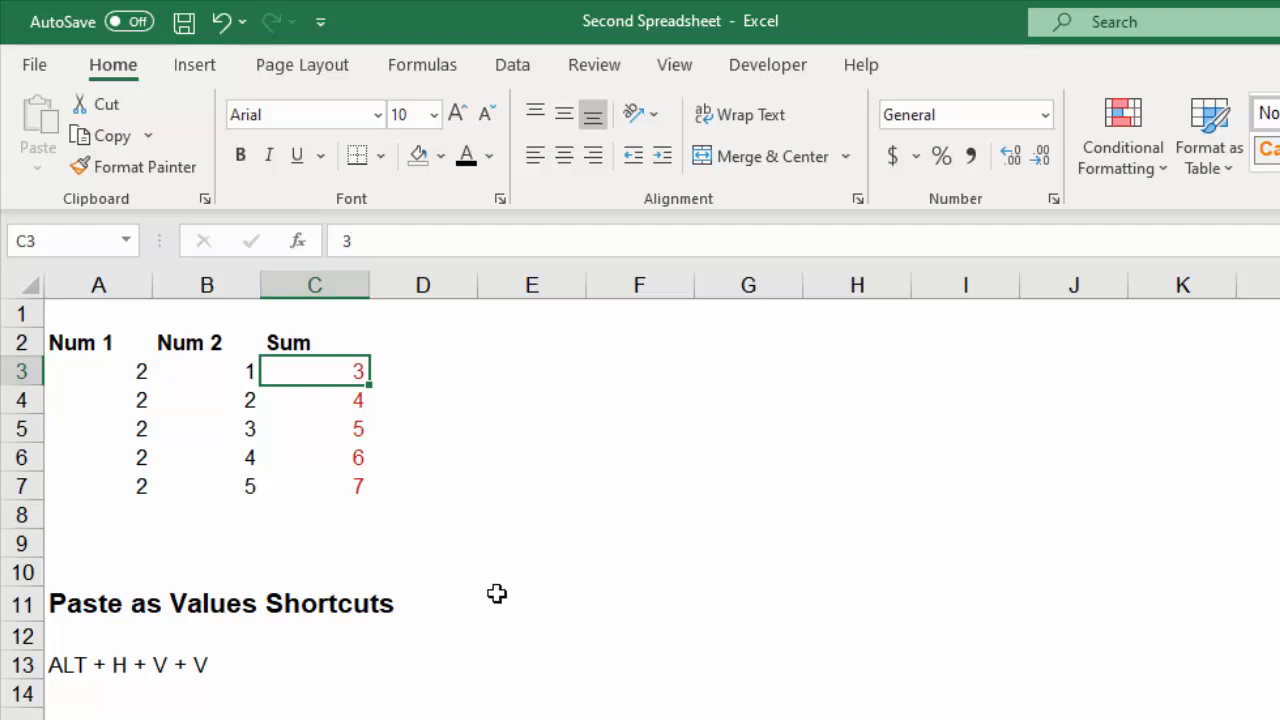
{"action": "key", "text": "ctrl+z"}
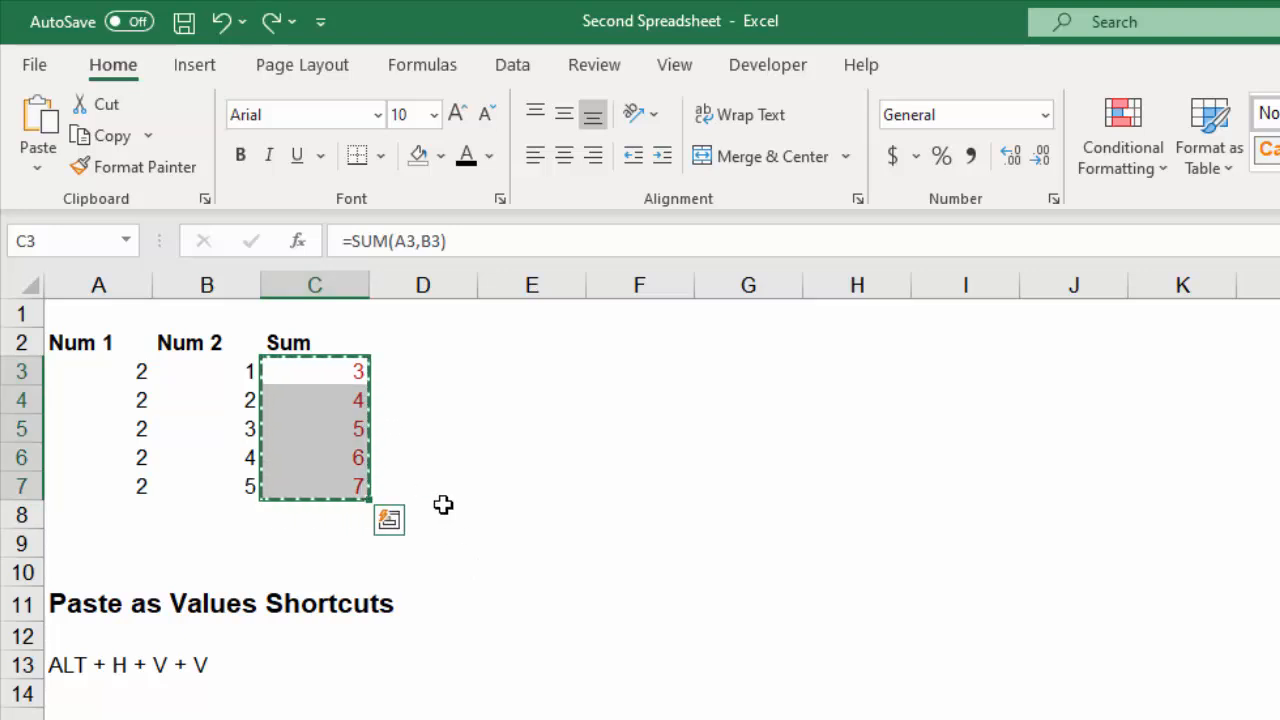
Repeat the values-only paste over the Sum column's formulas and undo it again
{"action": "key", "text": "alt"}
{"action": "key", "text": "h"}
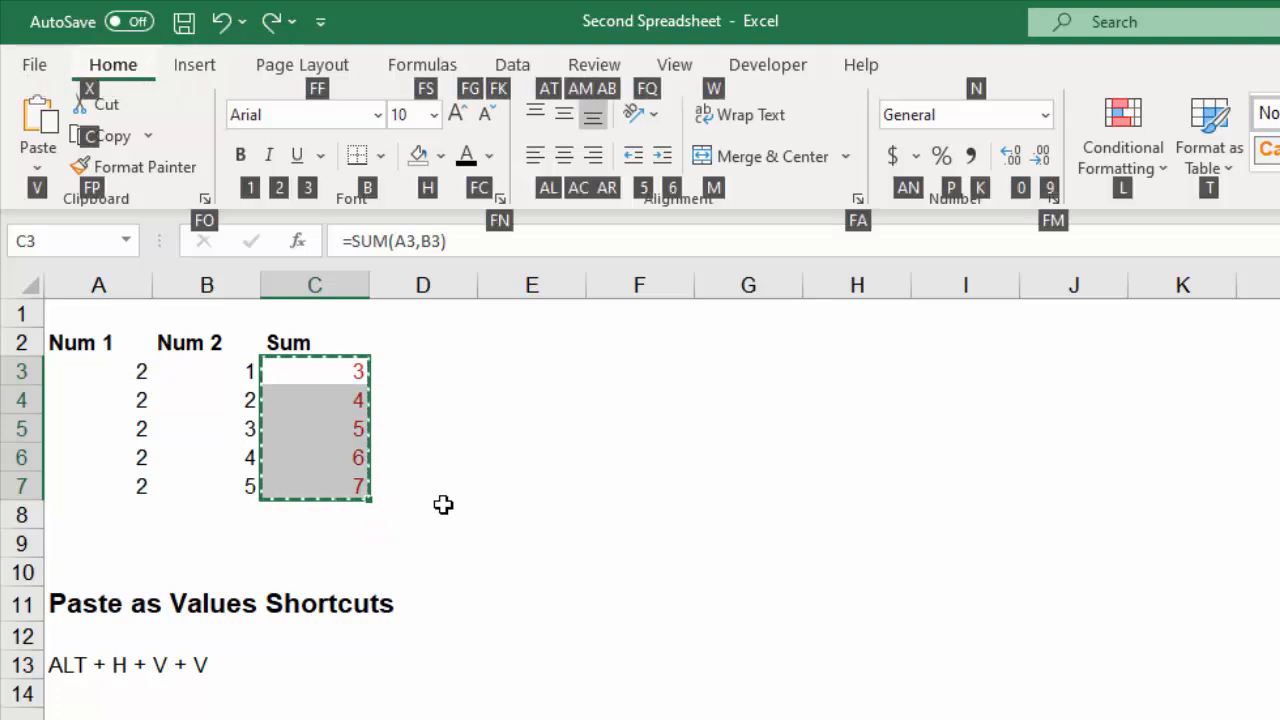
{"action": "key", "text": "v"}
{"action": "key", "text": "v"}
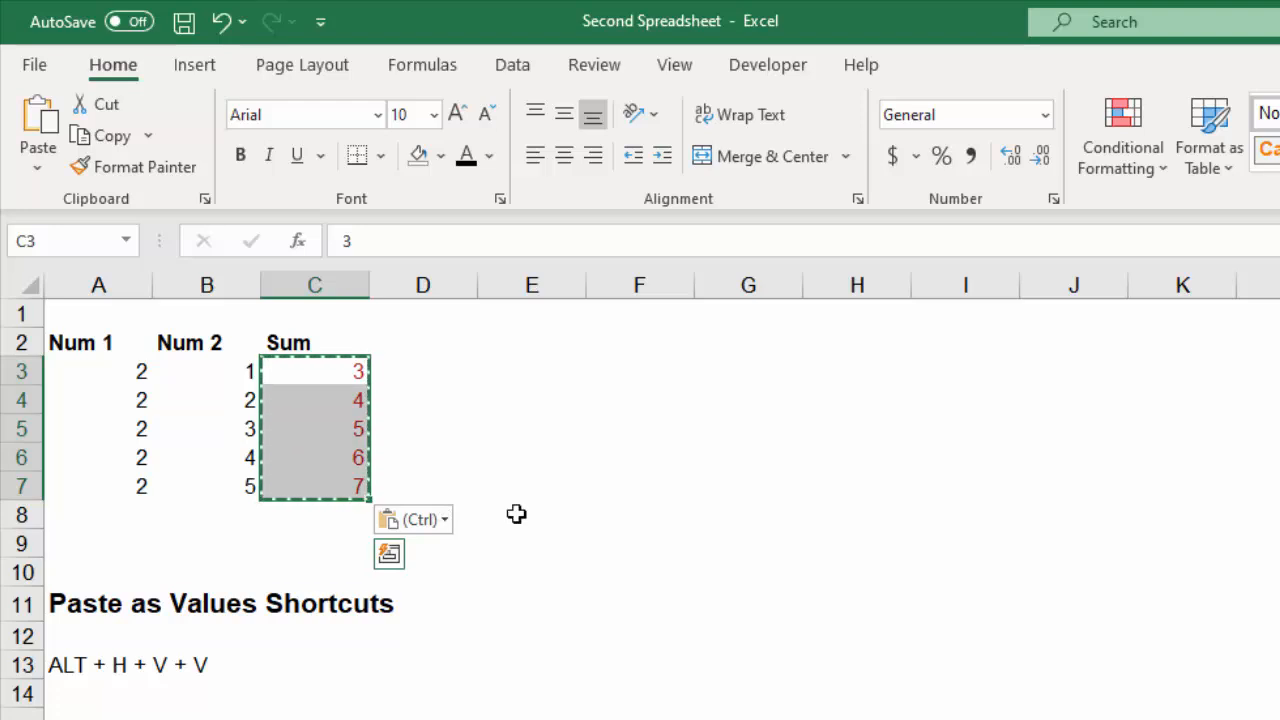
{"action": "key", "text": "ctrl+z"}
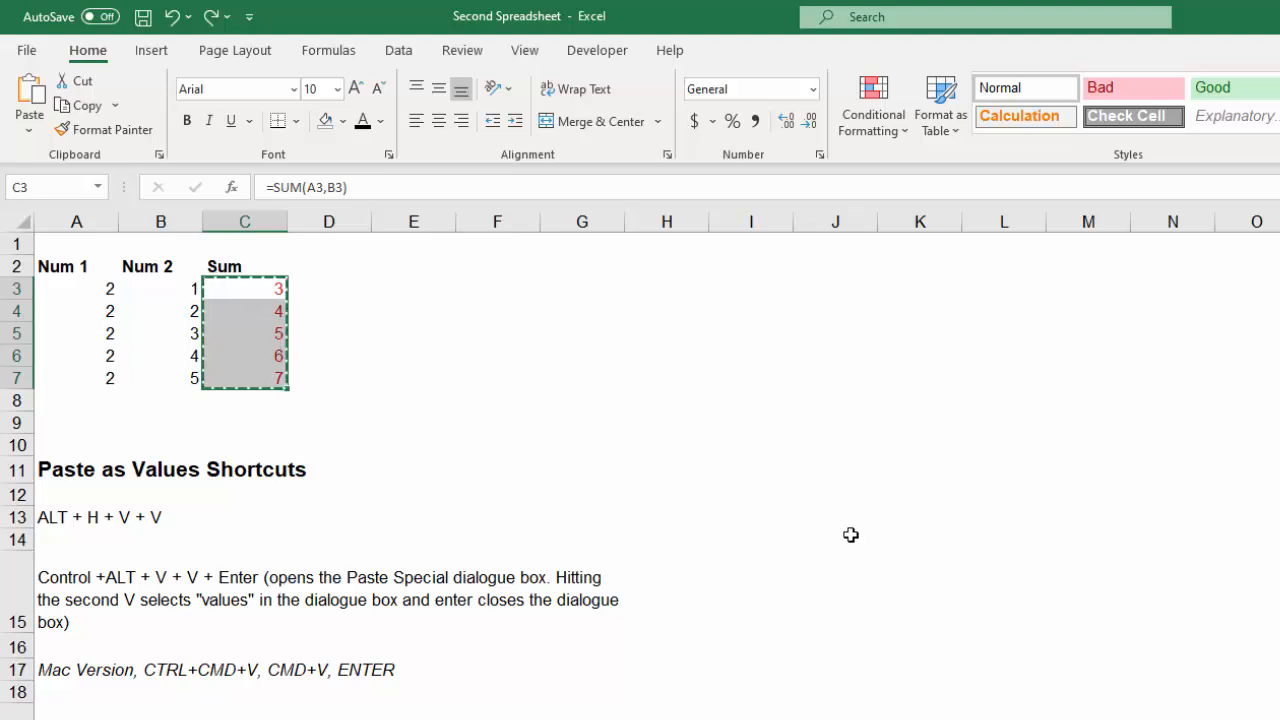
Use Paste Special with the Values option on C3:C7, check cell C3, and undo the paste
{"action": "key", "text": "ctrl+alt+v"}
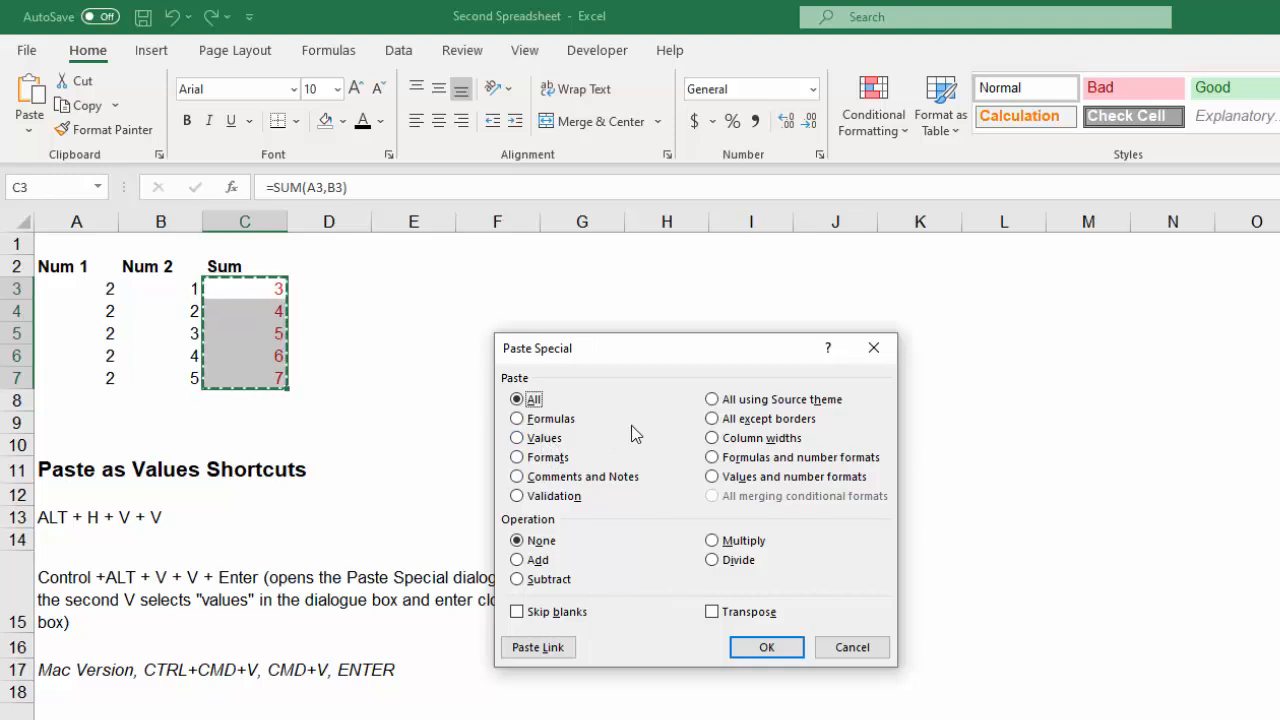
{"action": "key", "text": "v"}
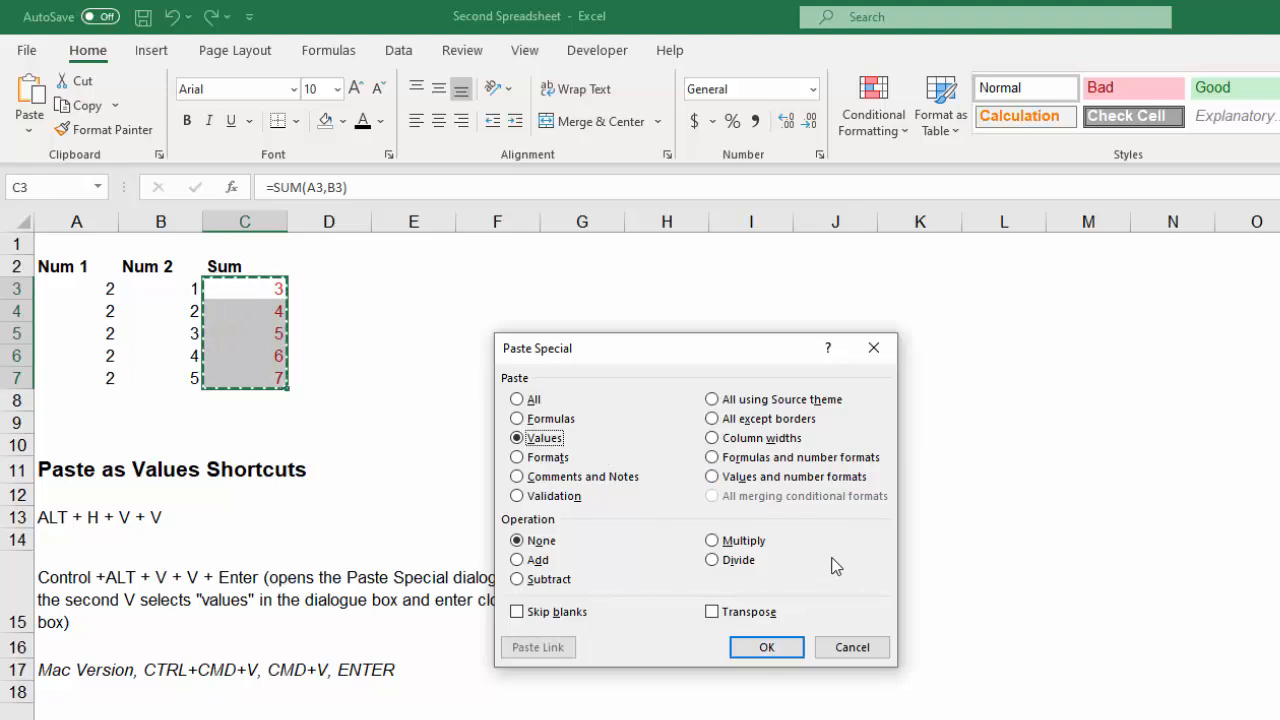
{"action": "key", "text": "Return"}
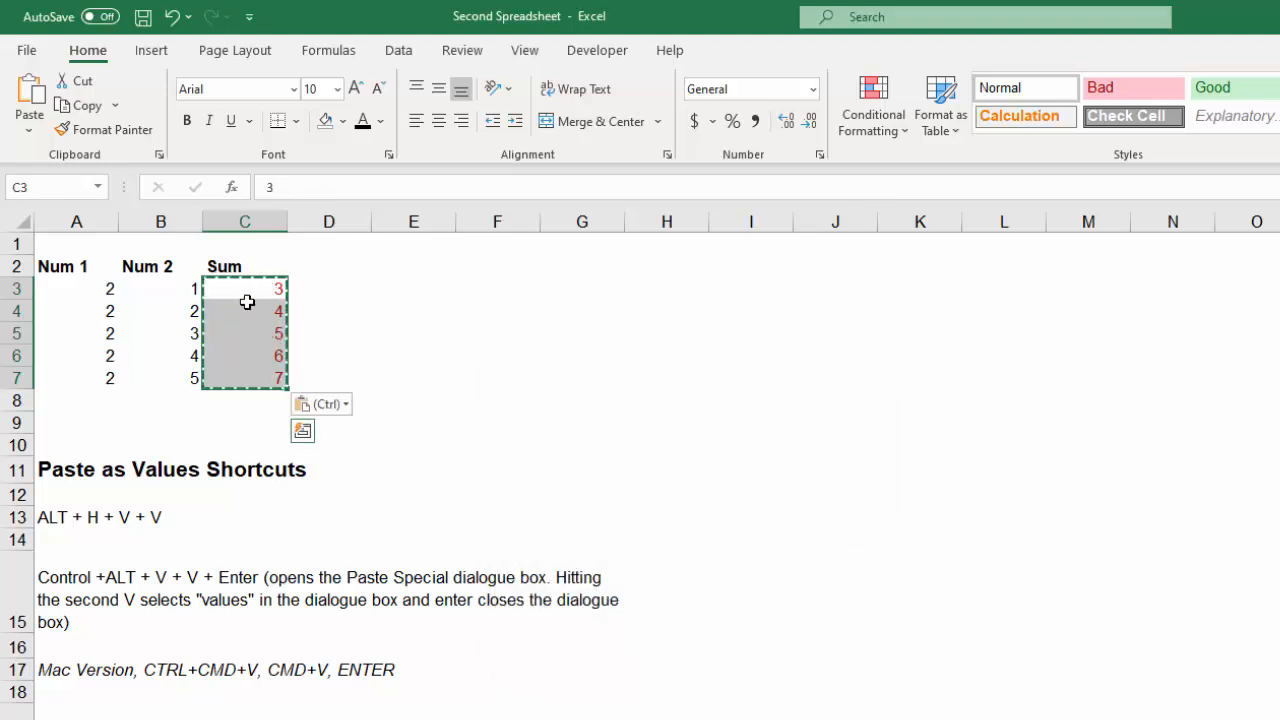
{"action": "left_click", "coordinate": [247, 289]}
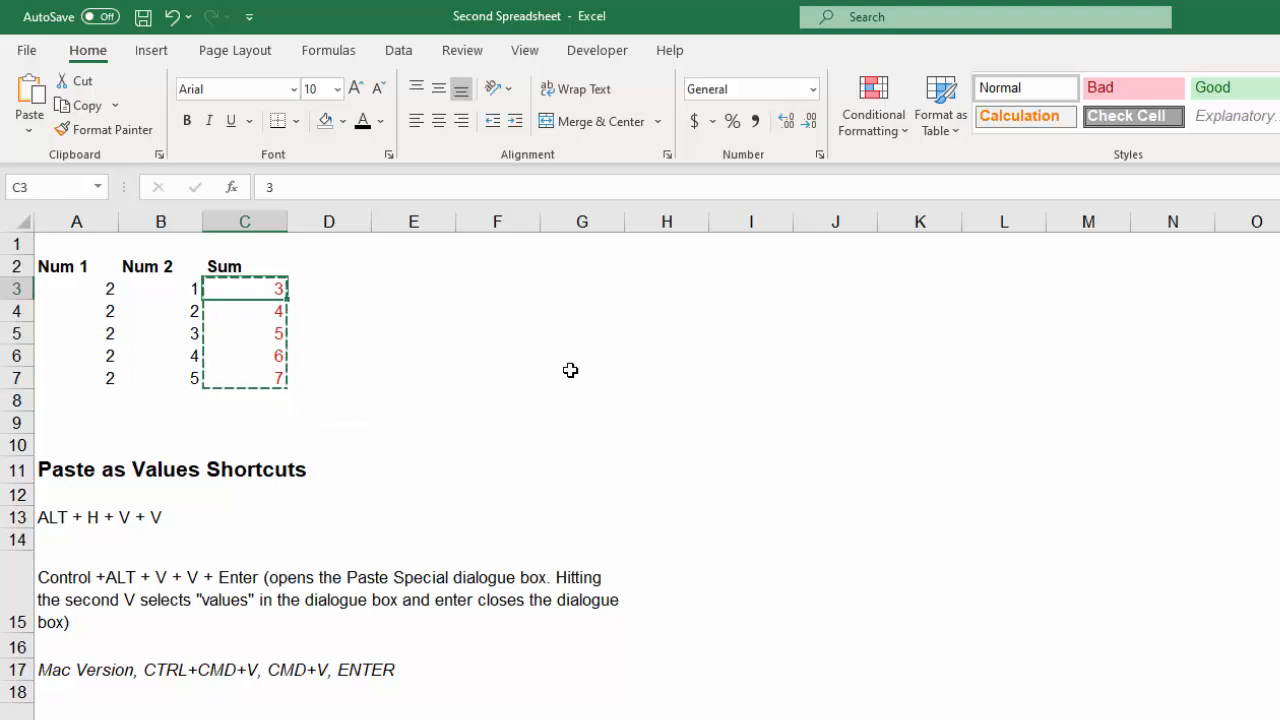
{"action": "key", "text": "ctrl+z"}
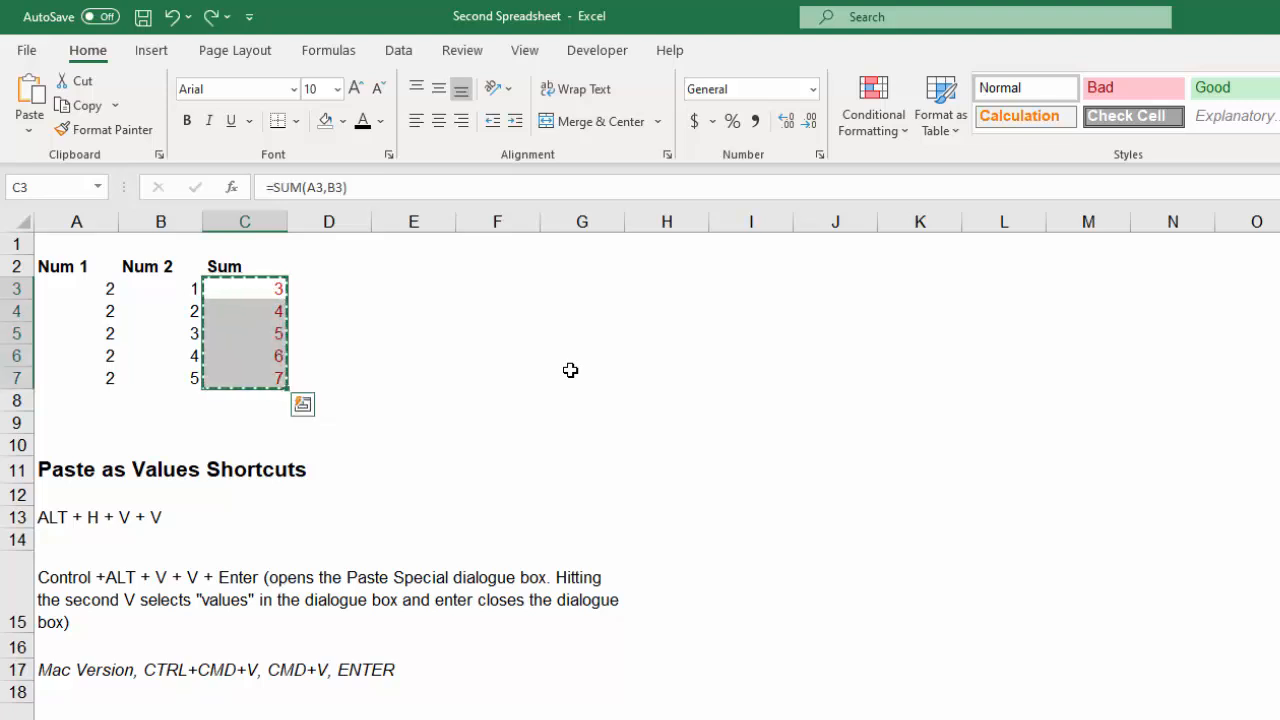
{"action": "key", "text": "Escape"}
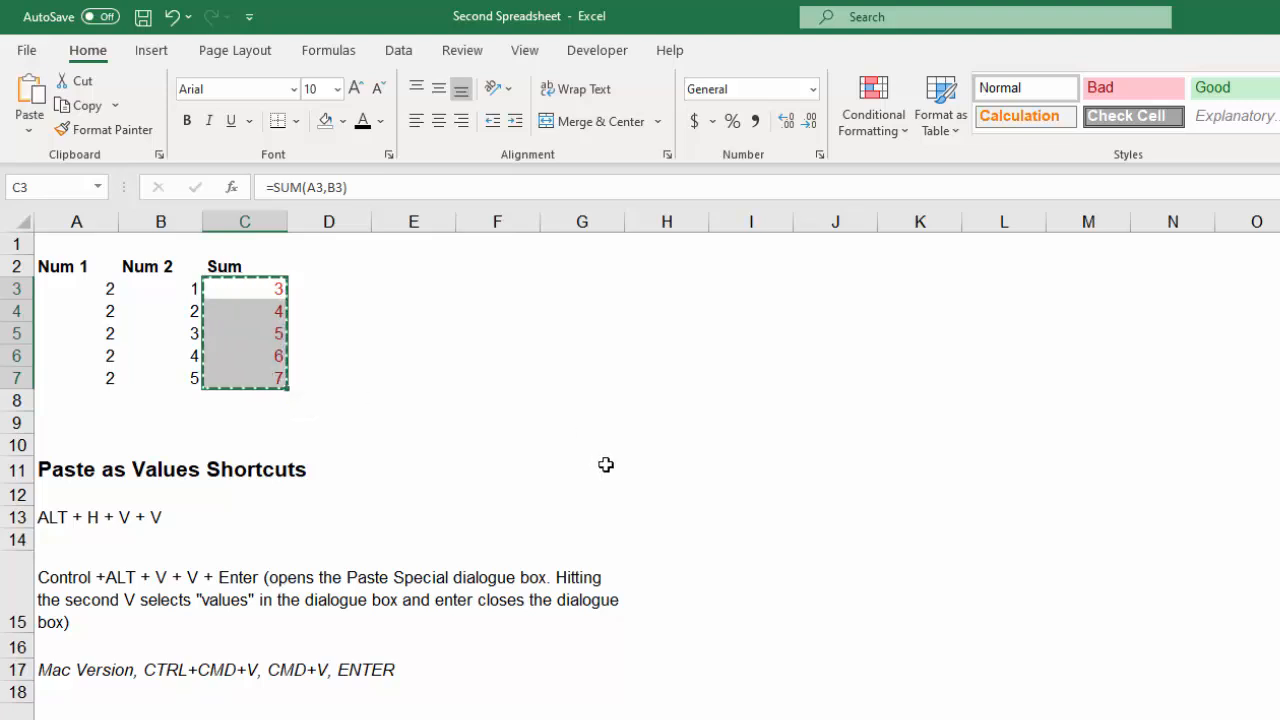
Repeat Paste Special with Values over the copied Sum range and undo it
{"action": "key", "text": "ctrl+alt+v"}
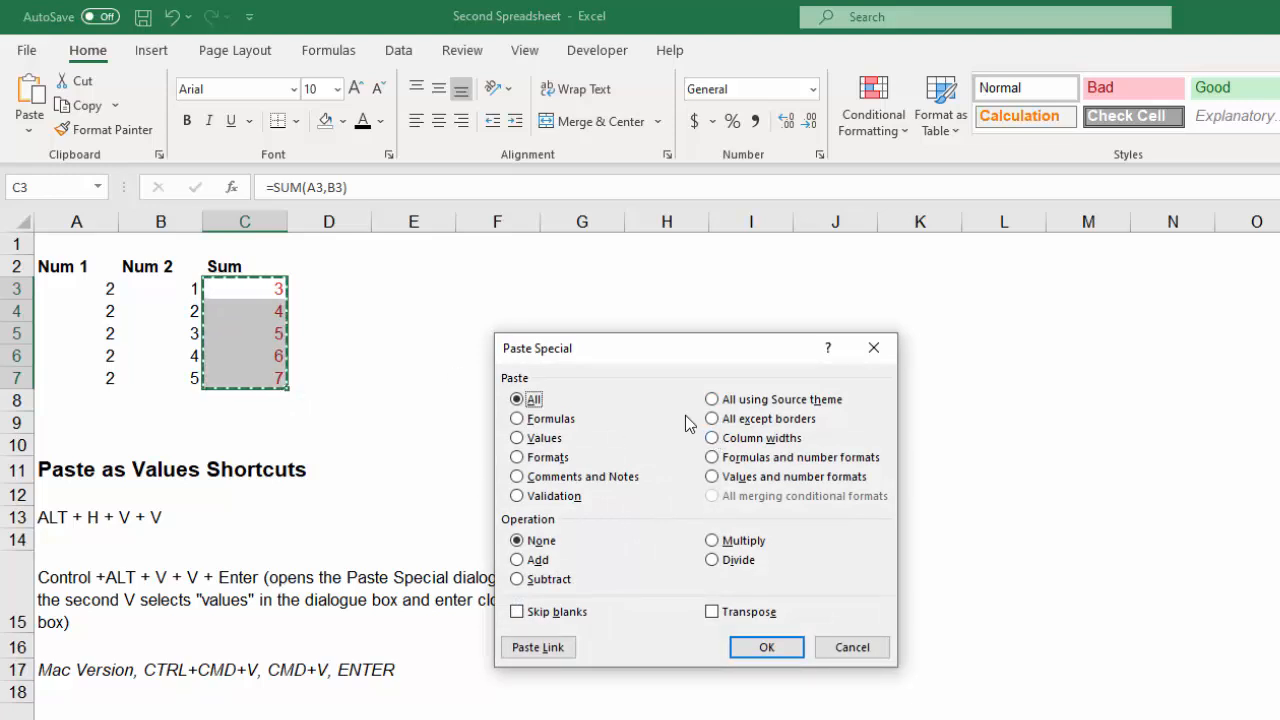
{"action": "key", "text": "v"}
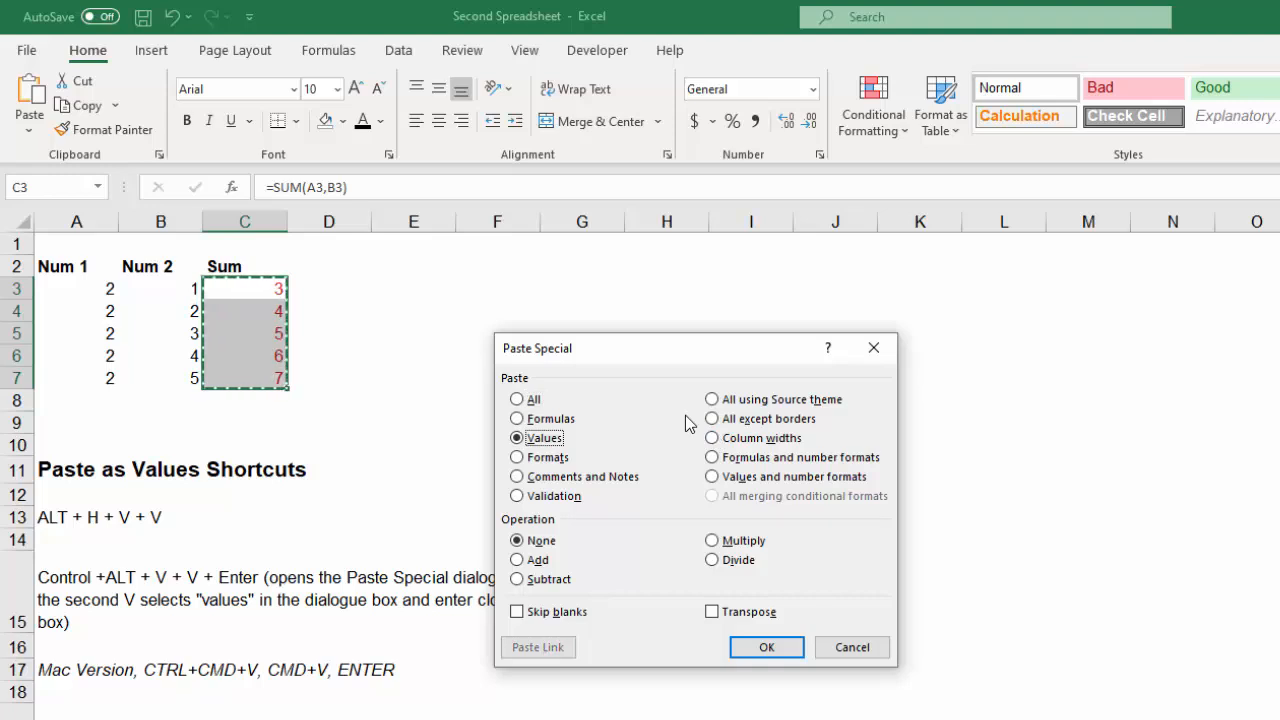
{"action": "key", "text": "Return"}
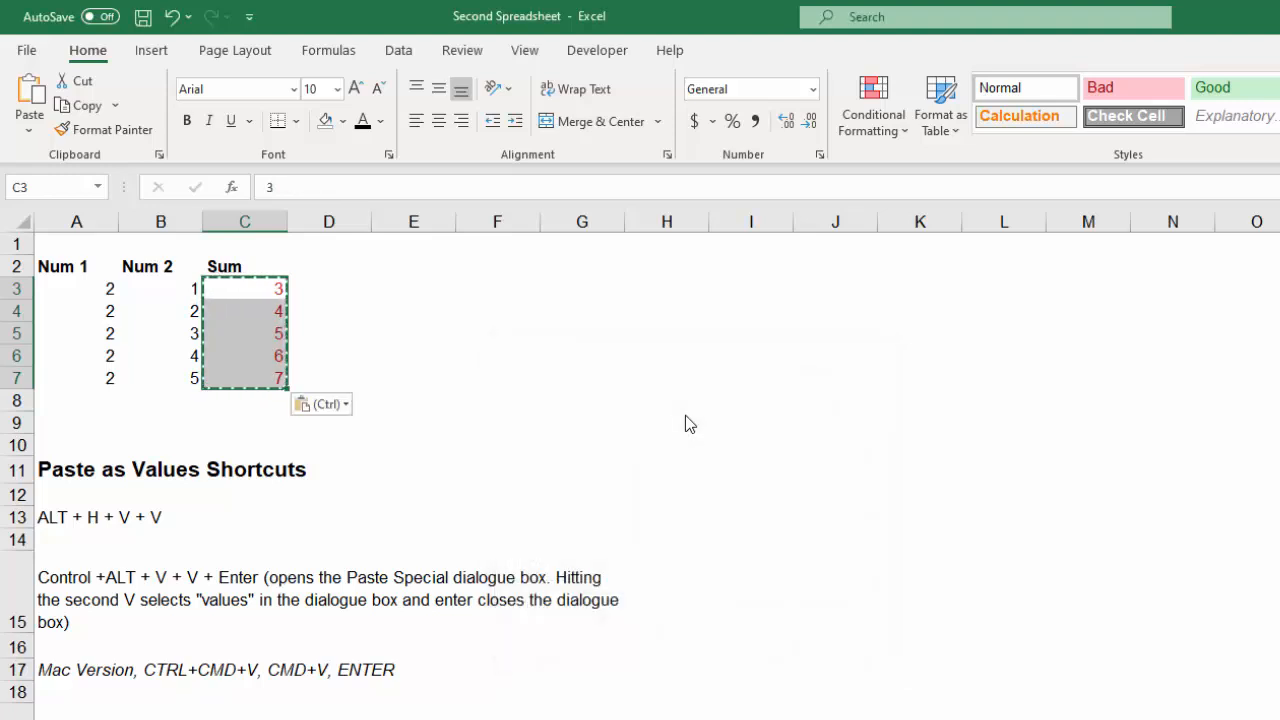
{"action": "key", "text": "ctrl+z"}
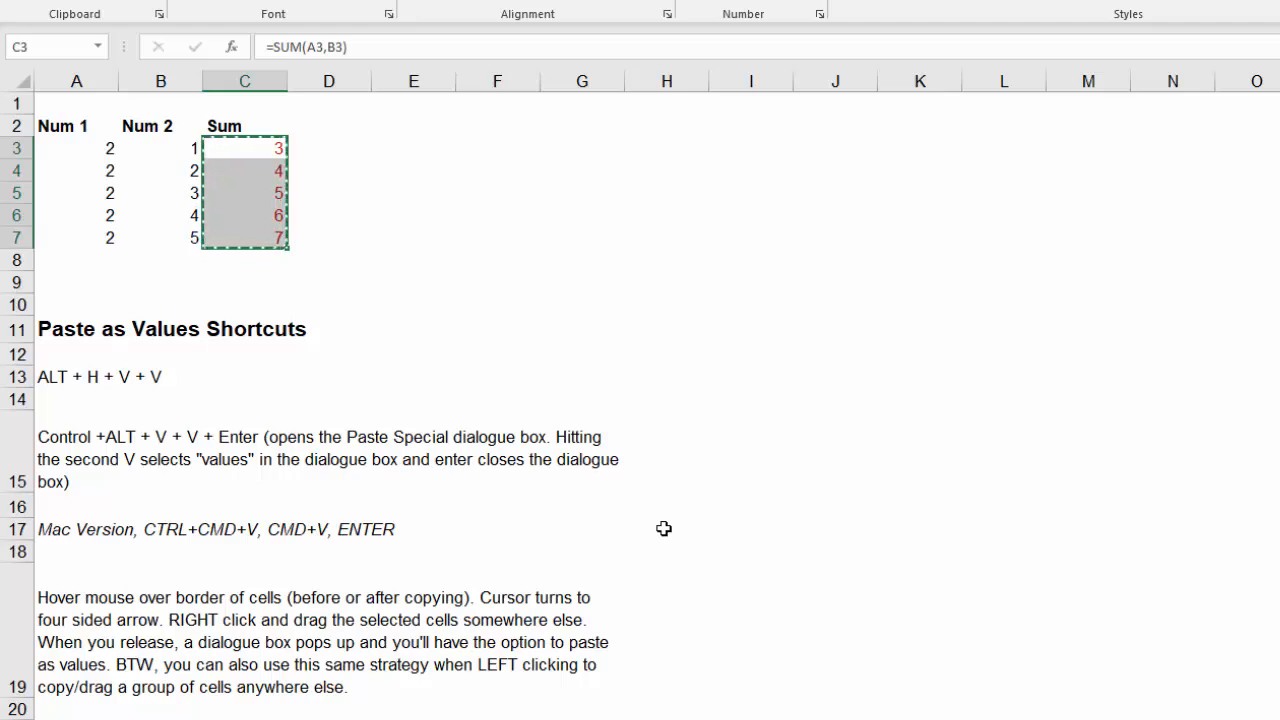
Clear the copy marquee, copy C3:C7 to E3:E7 as values only, and undo that copy after checking E3
{"action": "key", "text": "ctrl+v"}
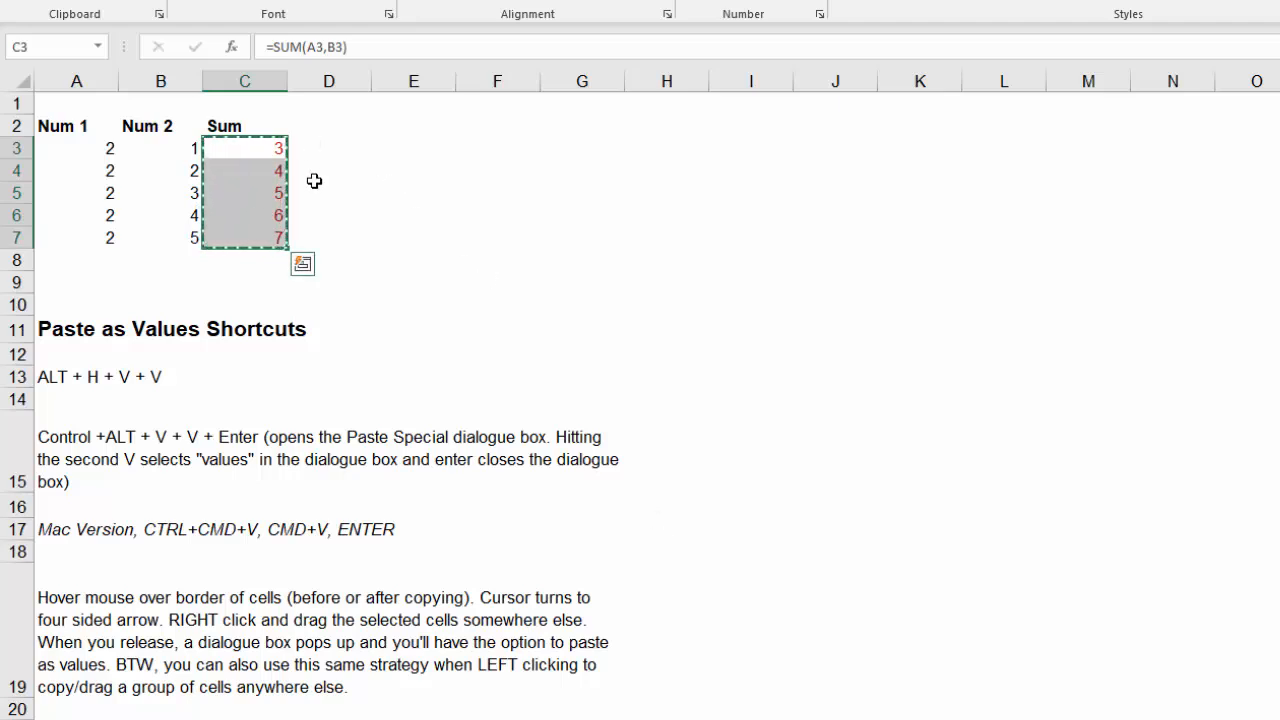
{"action": "key", "text": "Escape"}
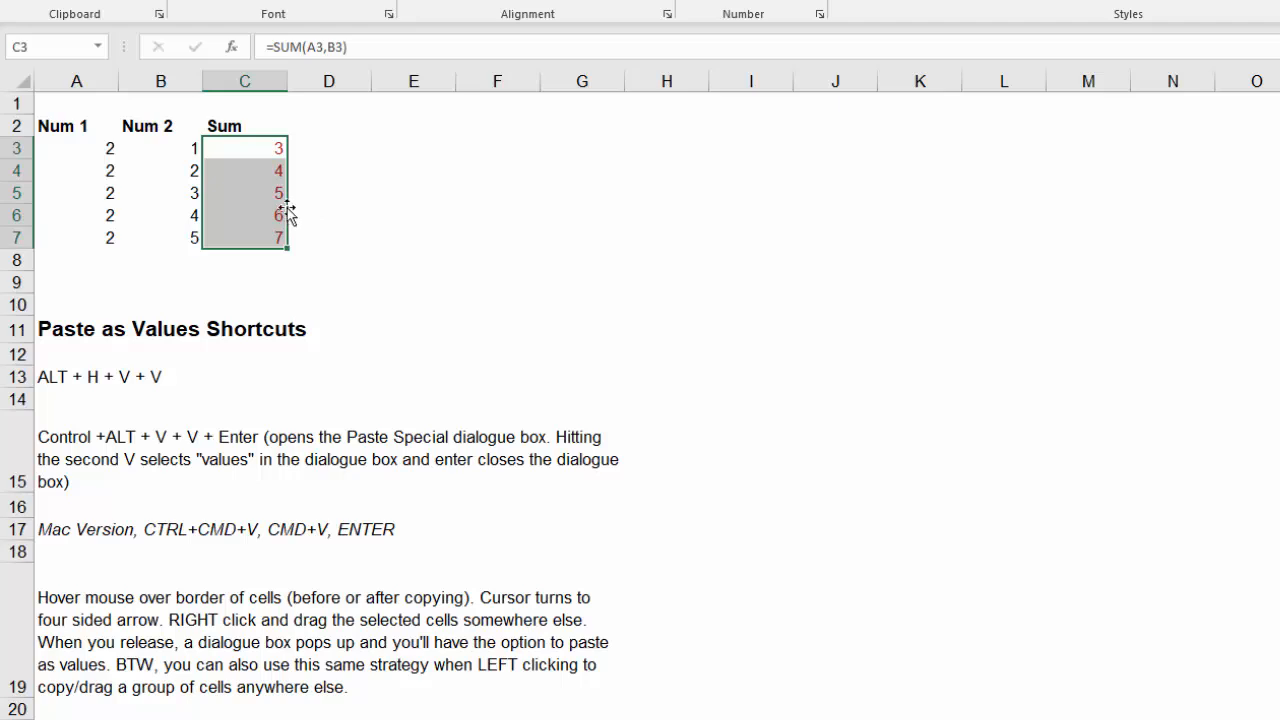
{"action": "left_click_drag", "start_coordinate": [287, 212], "coordinate": [409, 221]}
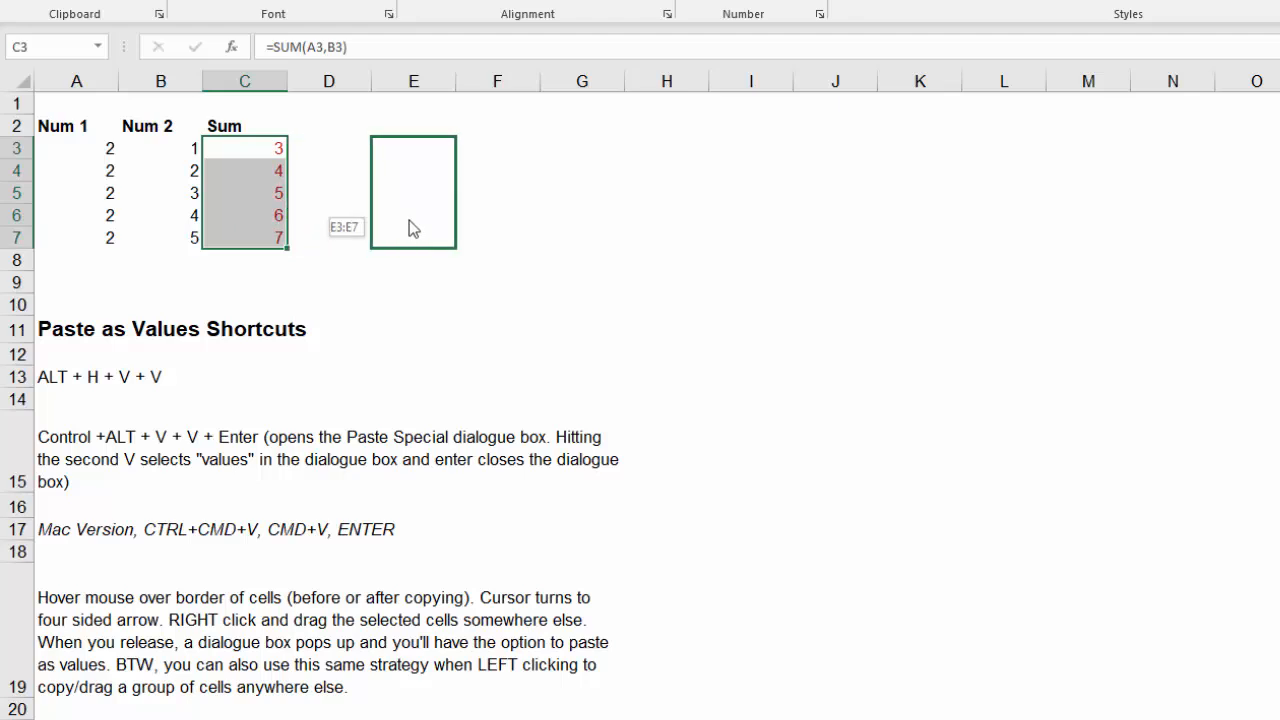
{"action": "left_click_drag", "start_coordinate": [409, 220], "coordinate": [409, 220]}
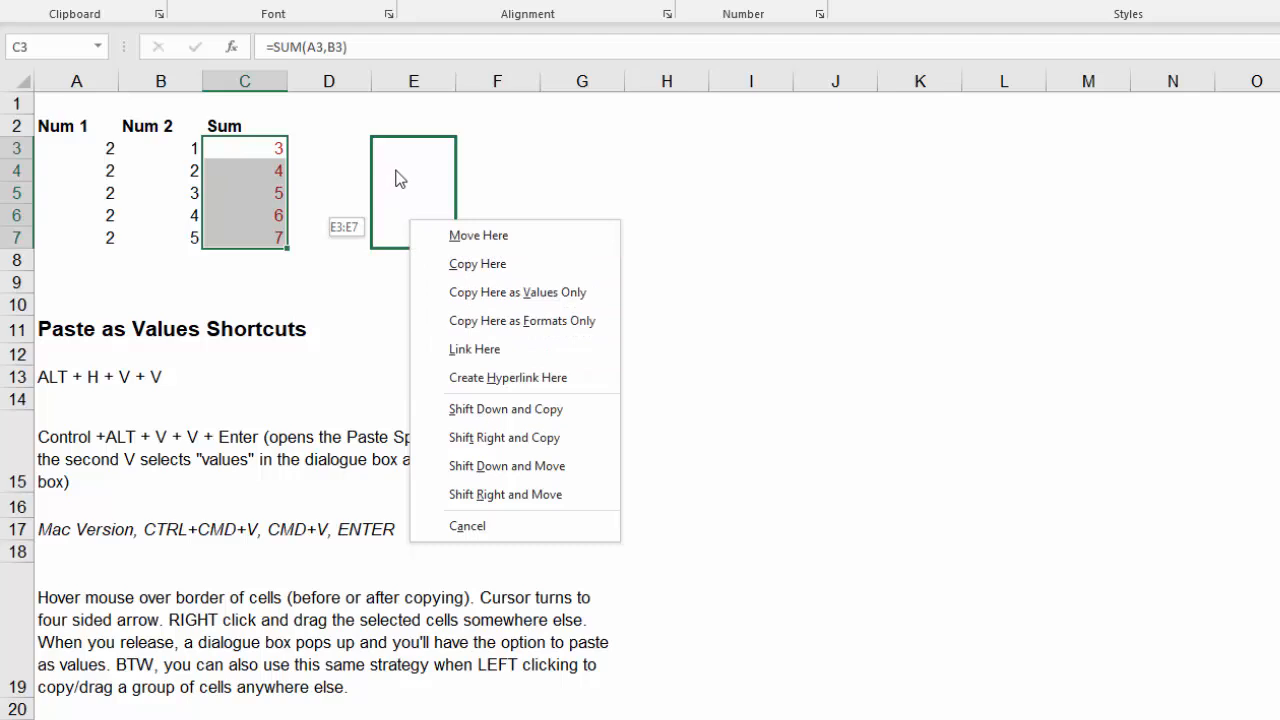
{"action": "left_click", "coordinate": [530, 292]}
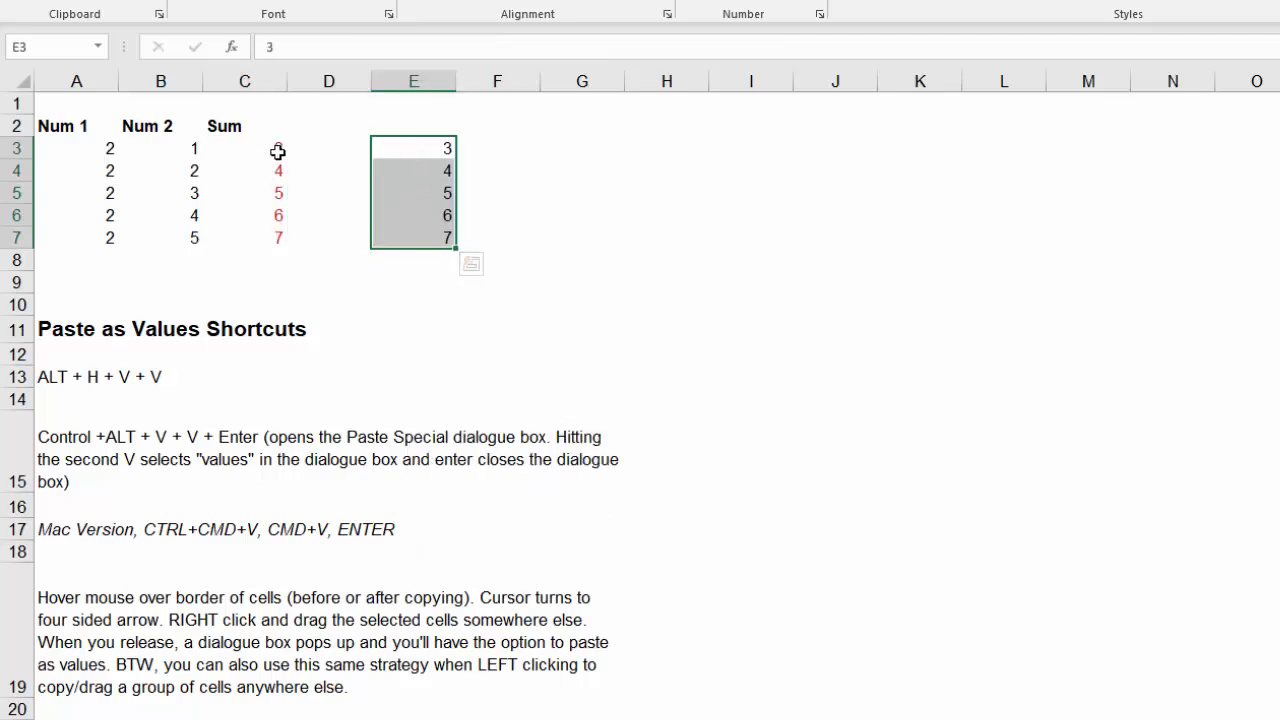
{"action": "left_click", "coordinate": [426, 149]}
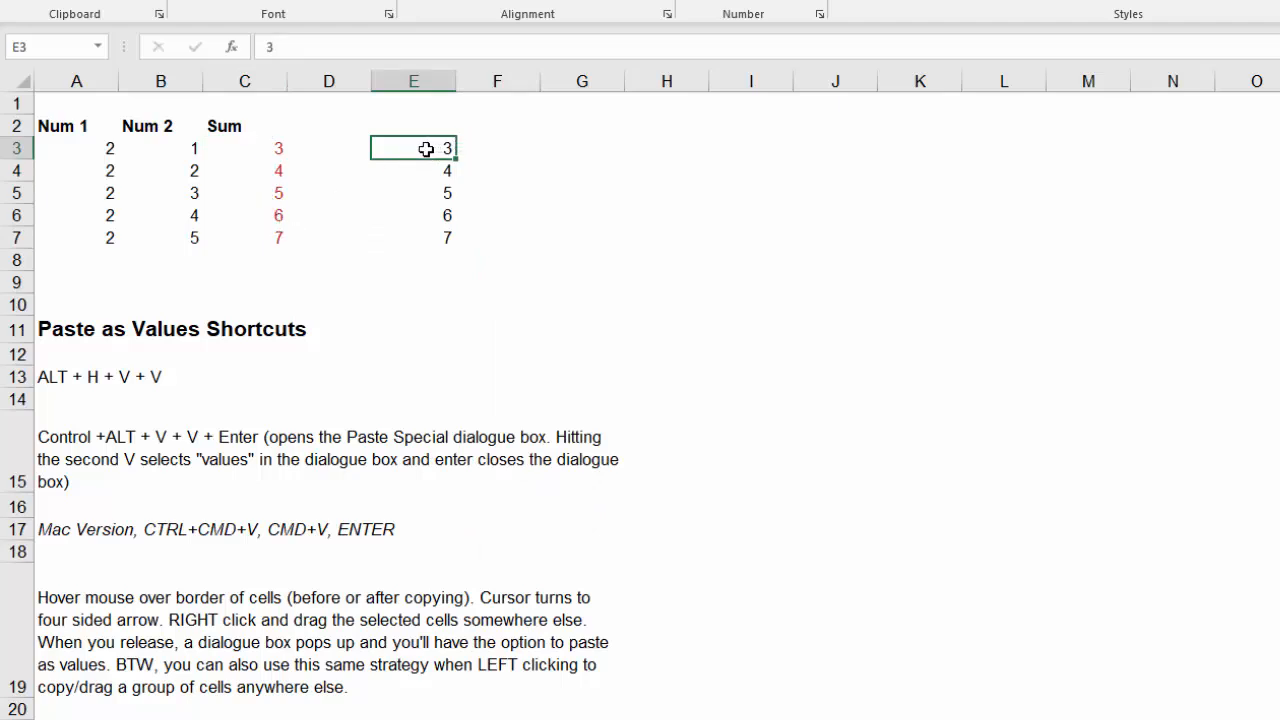
{"action": "key", "text": "ctrl+z"}
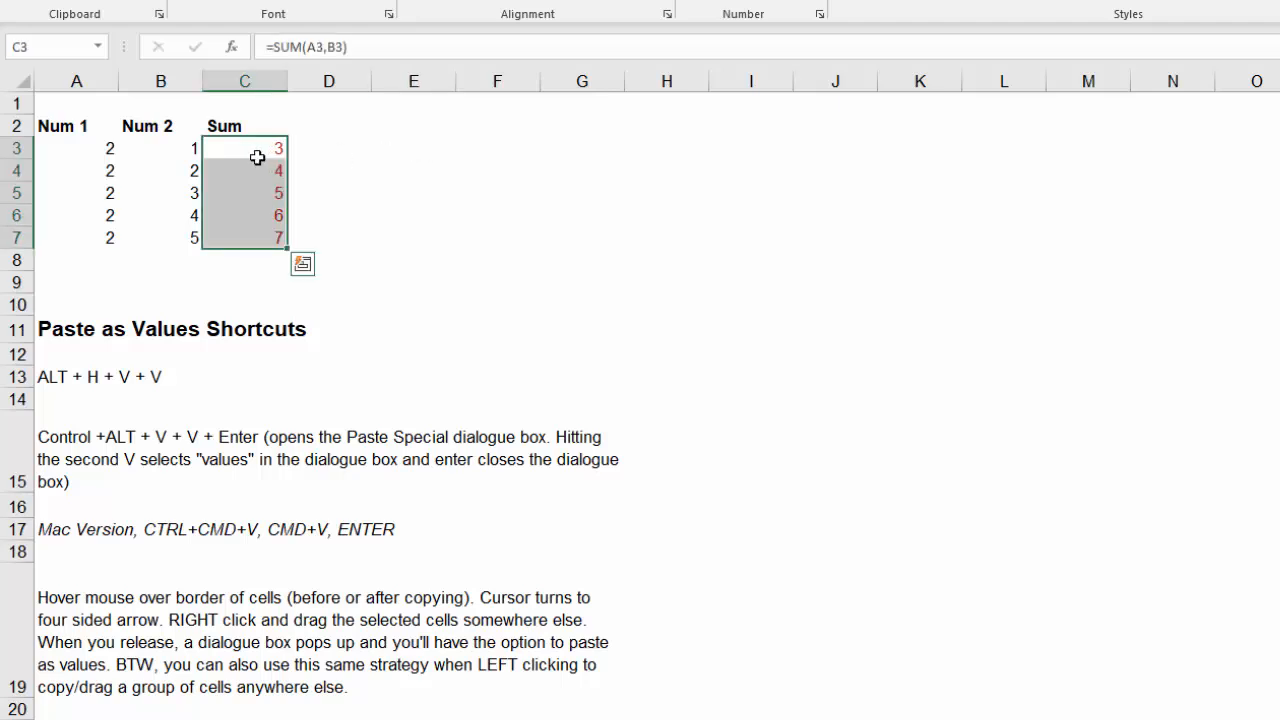
Copy the Sum cells C3:C7 to F3:F7 as values only, and undo that copy
{"action": "left_click_drag", "start_coordinate": [251, 147], "coordinate": [262, 234]}
{"action": "left_click_drag", "start_coordinate": [287, 193], "coordinate": [496, 197]}
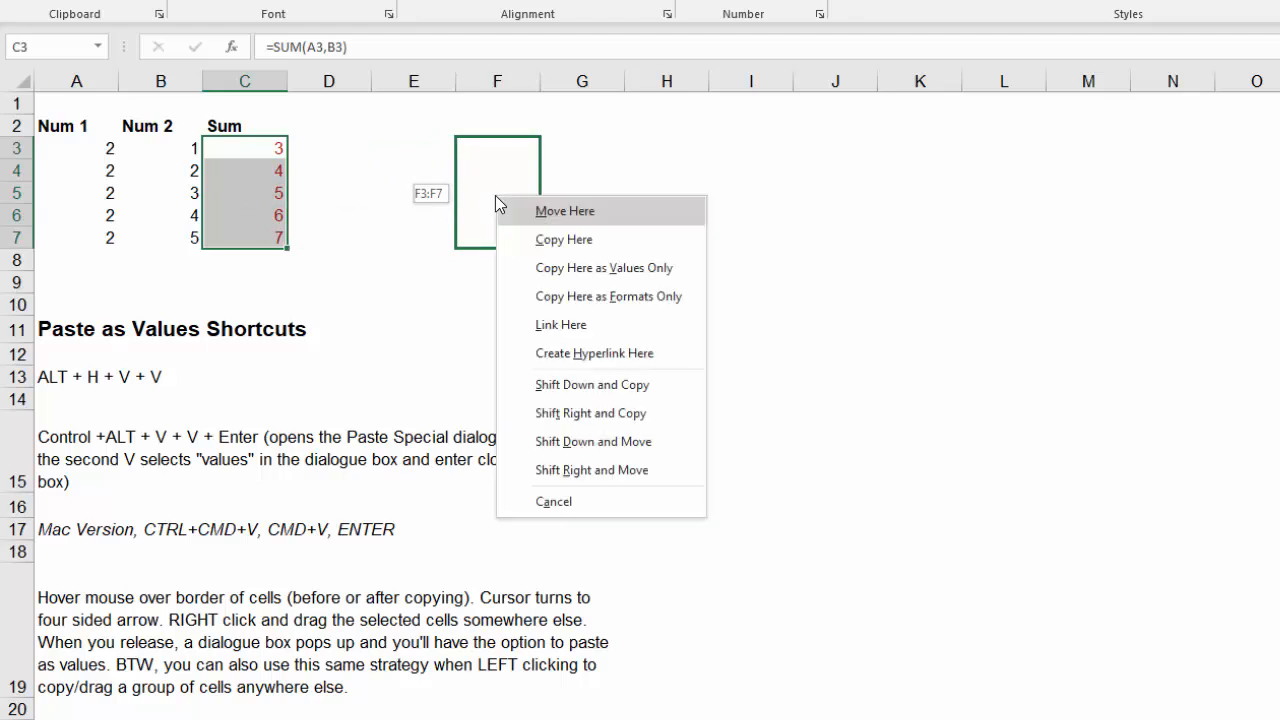
{"action": "left_click", "coordinate": [565, 268]}
{"action": "left_click", "coordinate": [494, 306]}
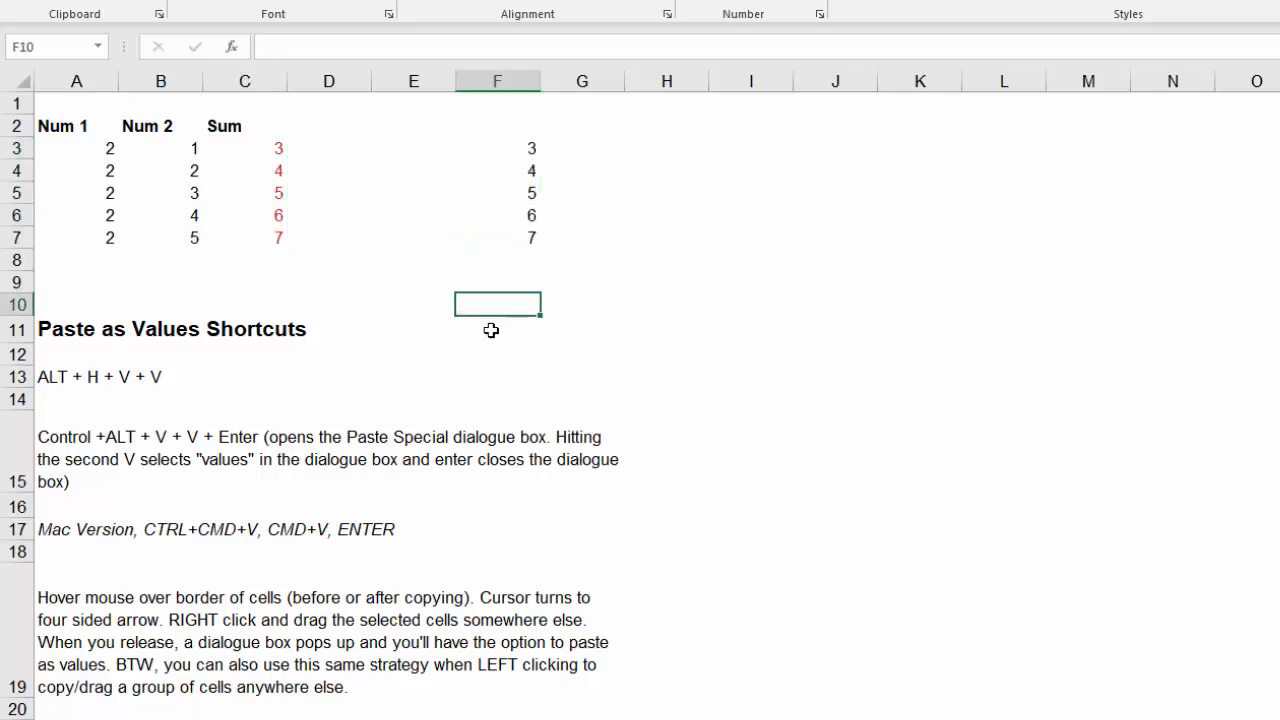
{"action": "key", "text": "ctrl+z"}
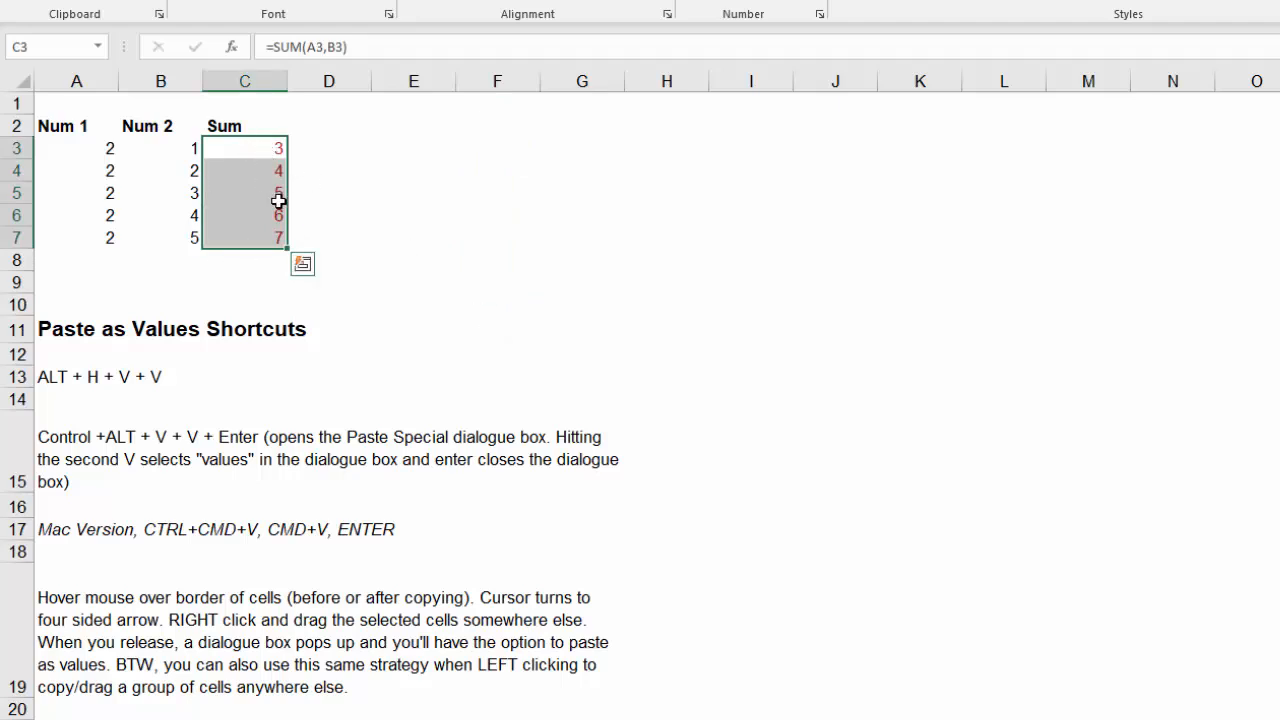
Move the Sum formulas from C3:C7 to H3:H7
{"action": "left_click_drag", "start_coordinate": [287, 205], "coordinate": [630, 203]}
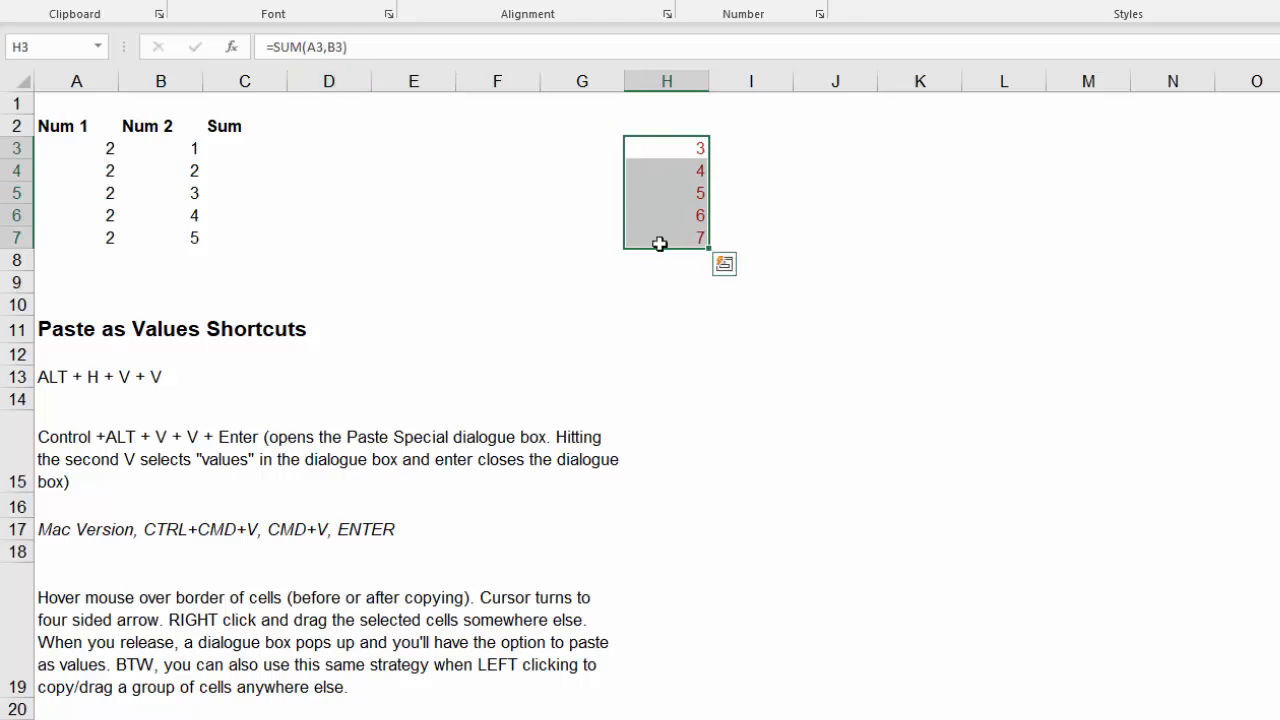
Move the Sum formulas from H3:H7 back to C3:C7
{"action": "left_click_drag", "start_coordinate": [626, 203], "coordinate": [278, 202]}
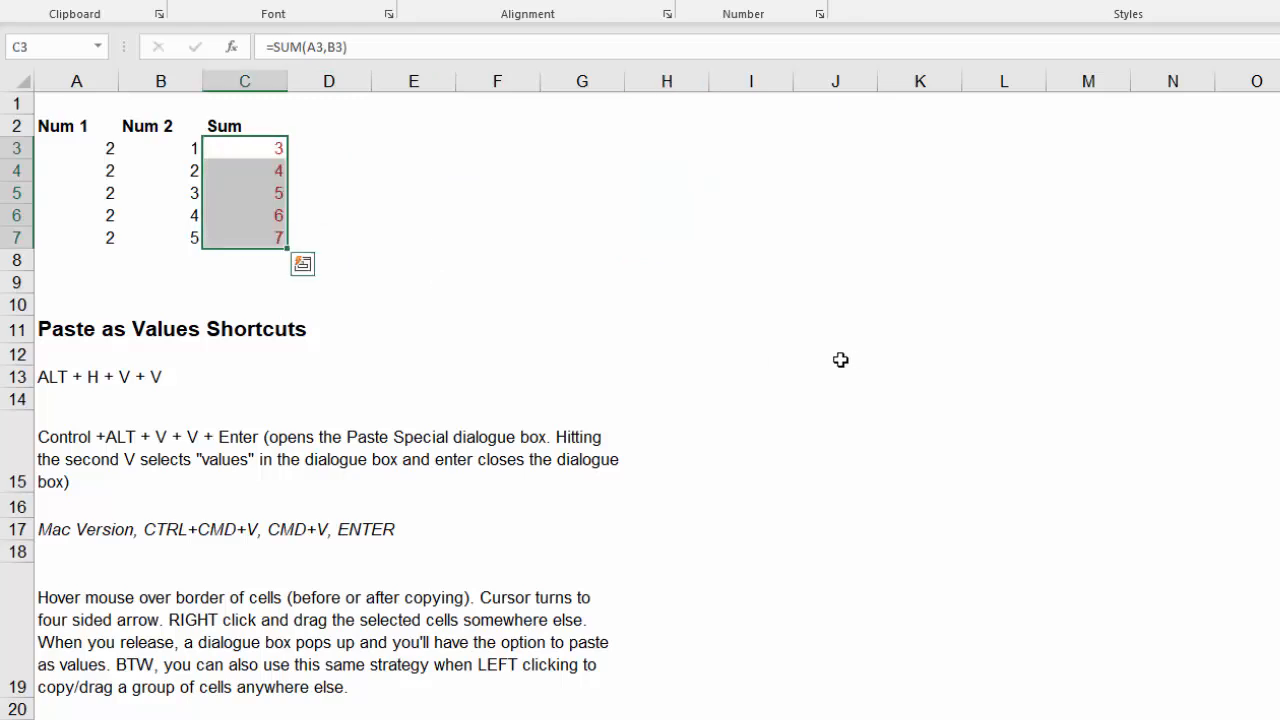
Copy the Sum cells C3:C7 directly to E3:E7 as values only, and undo that copy
{"action": "left_click", "coordinate": [407, 205]}
{"action": "left_click_drag", "start_coordinate": [252, 150], "coordinate": [442, 218]}
{"action": "left_click", "coordinate": [576, 300]}
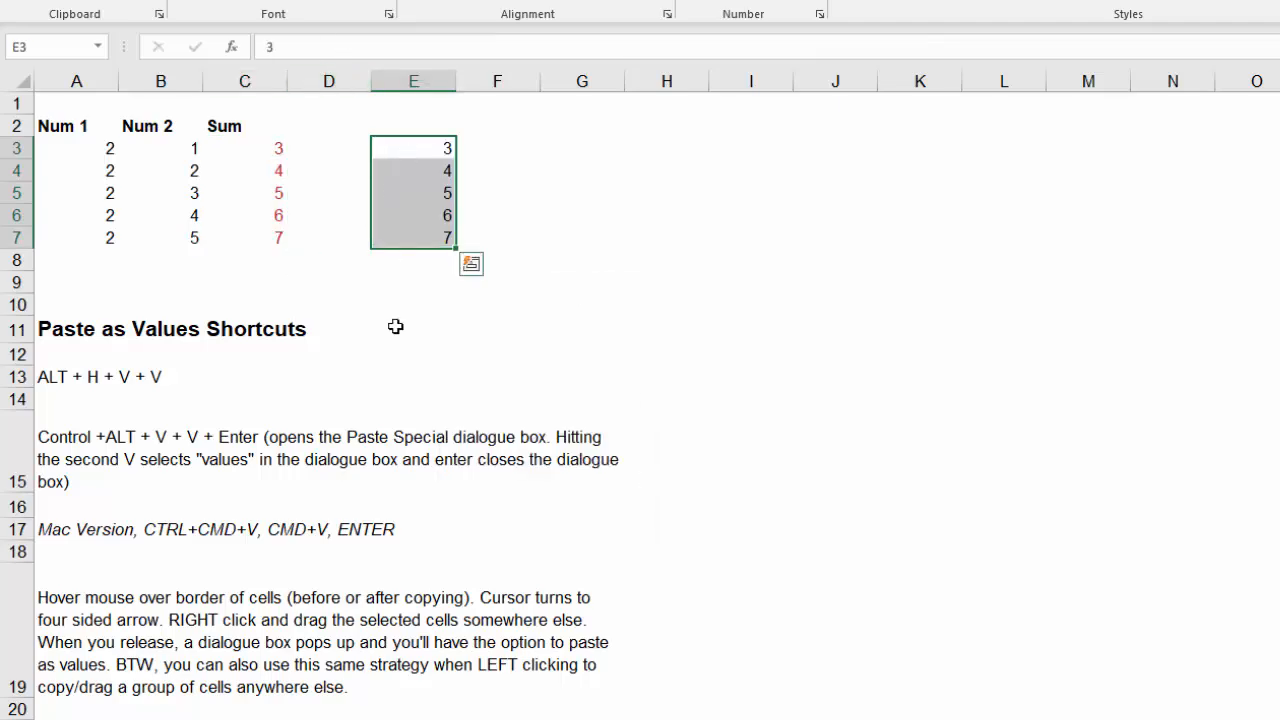
{"action": "key", "text": "ctrl+z"}
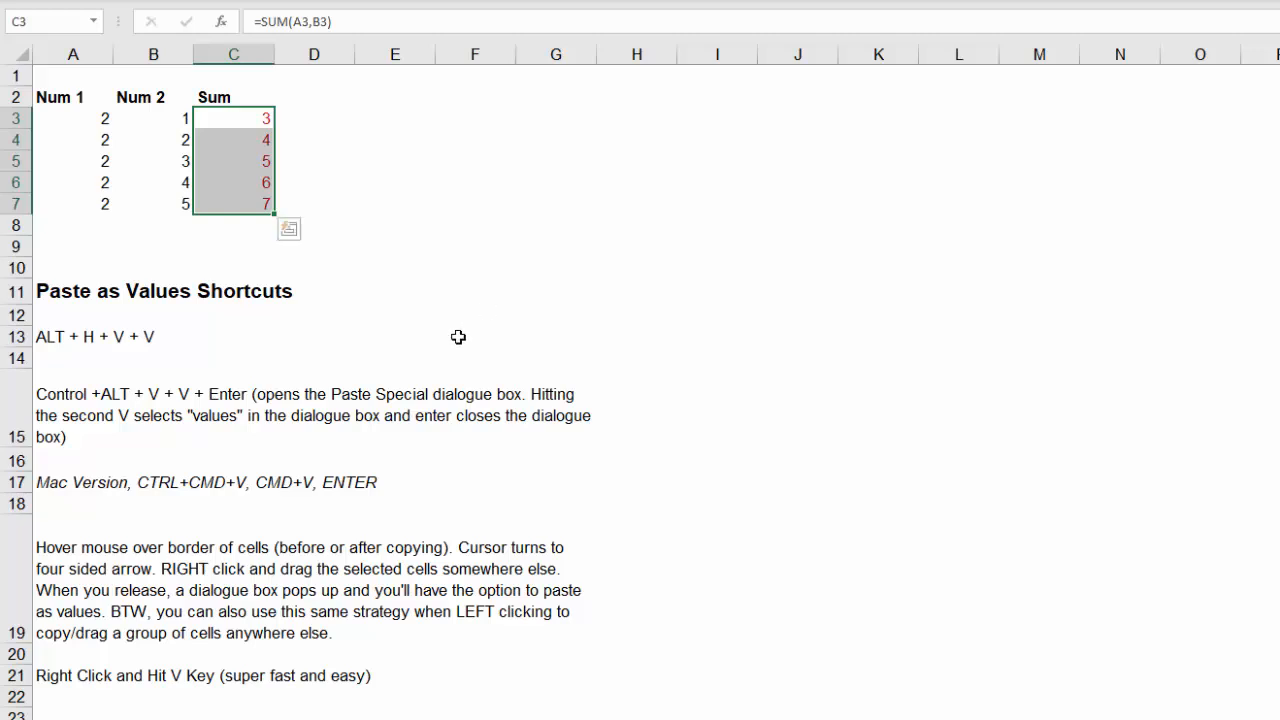
Copy C3:C7, paste it over itself as values only, and undo that paste
{"action": "key", "text": "ctrl+c"}
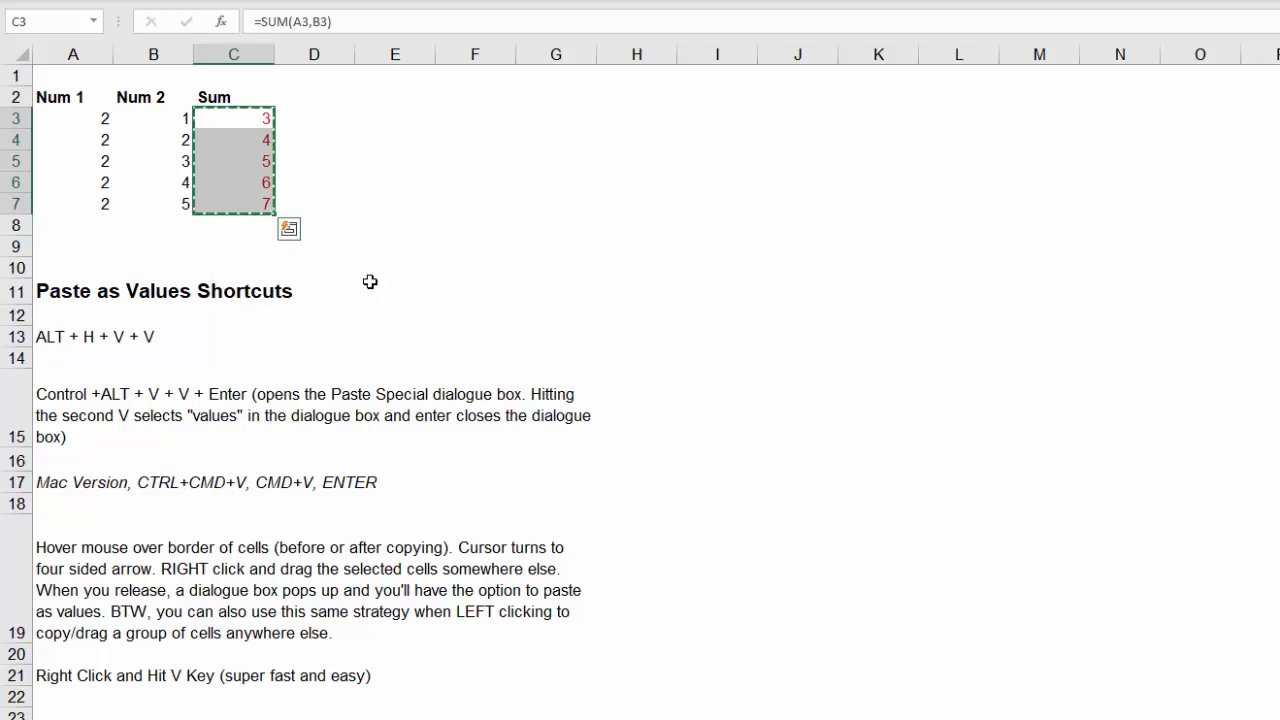
{"action": "right_click", "coordinate": [238, 159]}
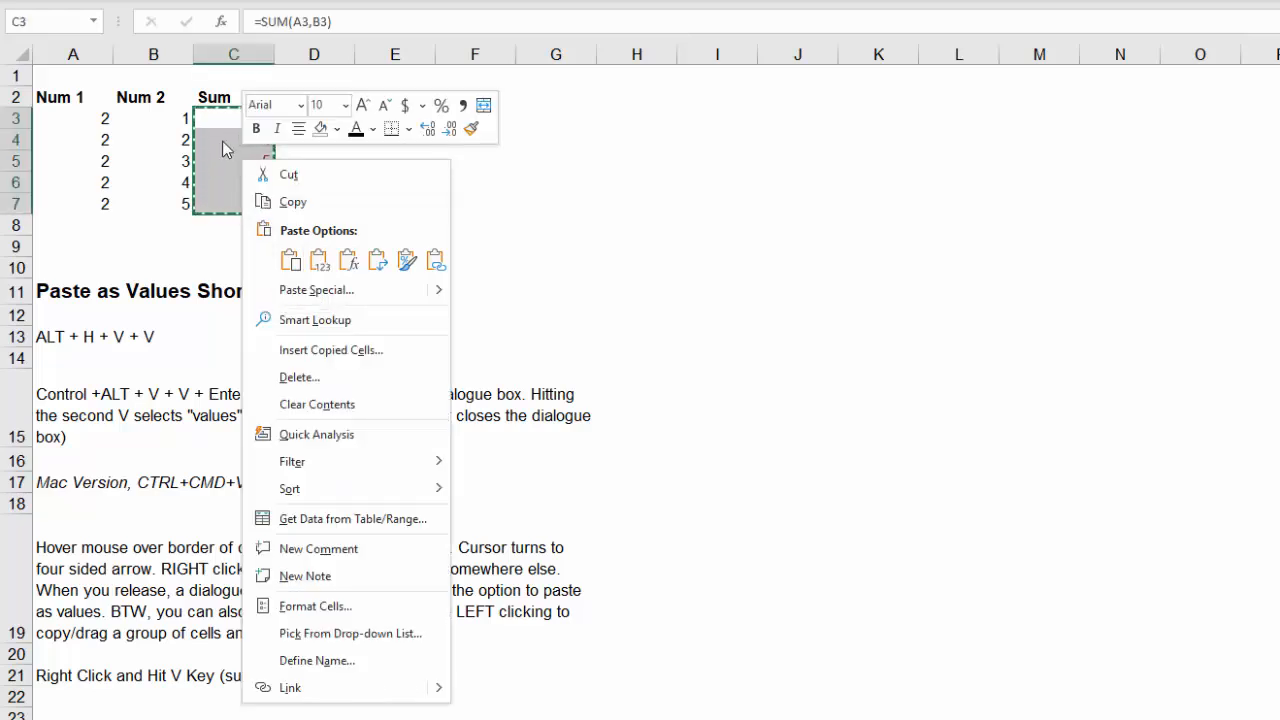
{"action": "key", "text": "v"}
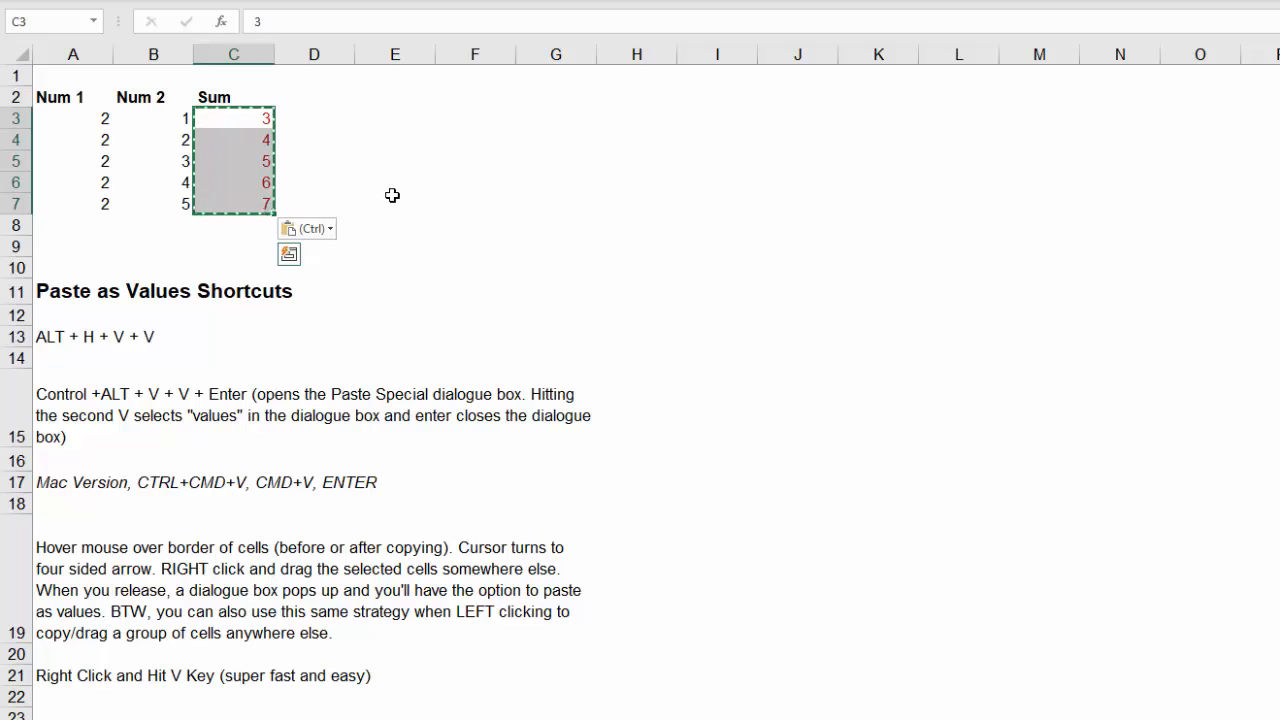
{"action": "key", "text": "ctrl+z"}
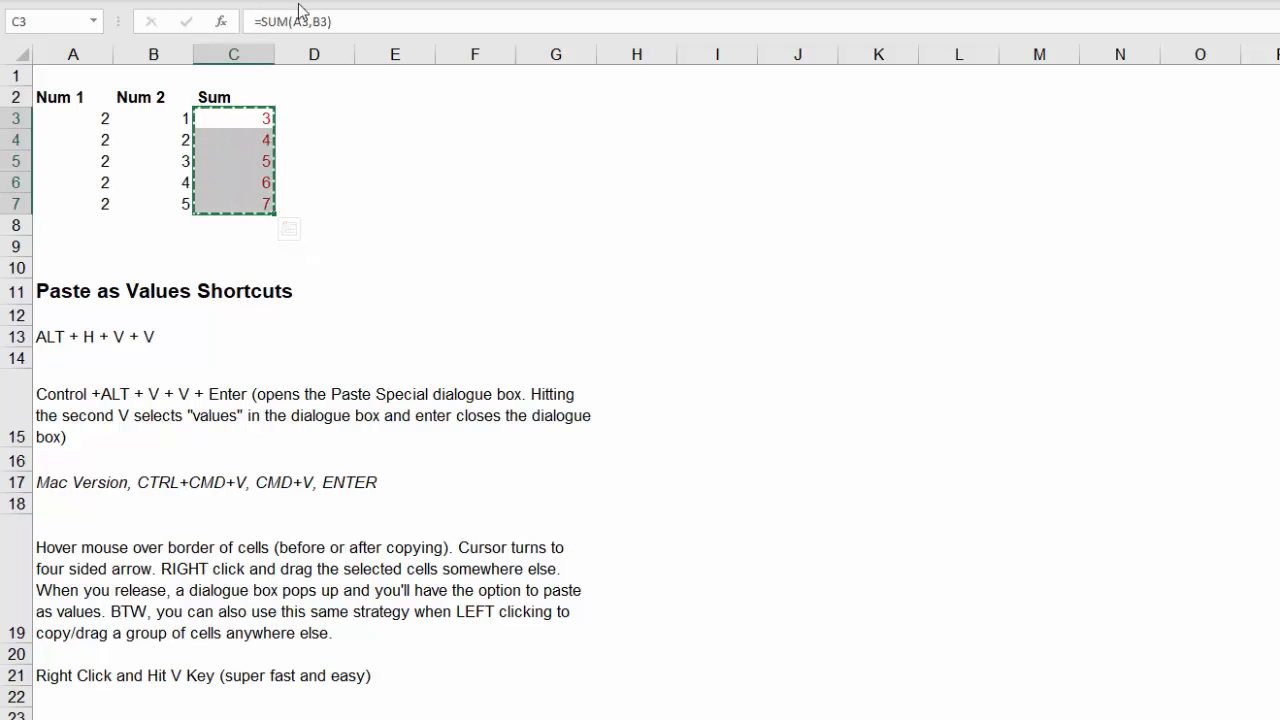
Clear the copy marquee, copy C3:C7 again and replace its formulas with values in place, repeating the values-only paste once
{"action": "left_click", "coordinate": [240, 122]}
{"action": "key", "text": "Escape"}
{"action": "left_click_drag", "start_coordinate": [240, 118], "coordinate": [251, 210]}
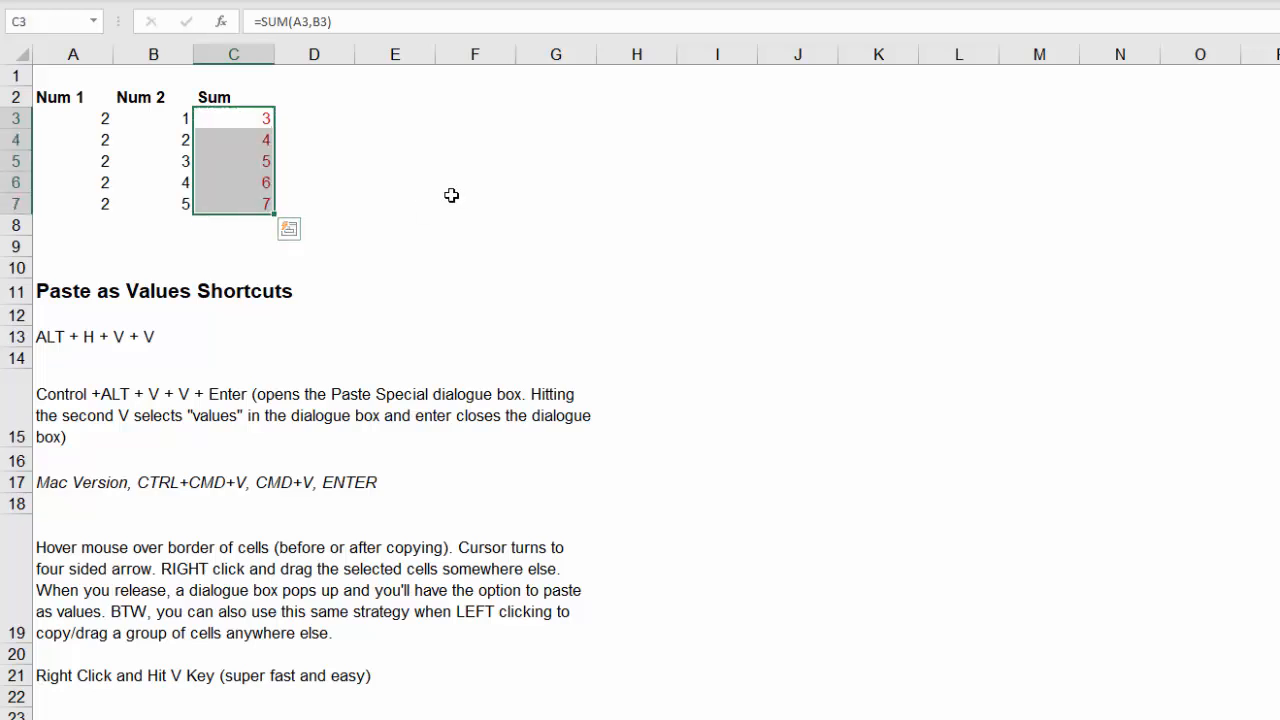
{"action": "key", "text": "ctrl+c"}
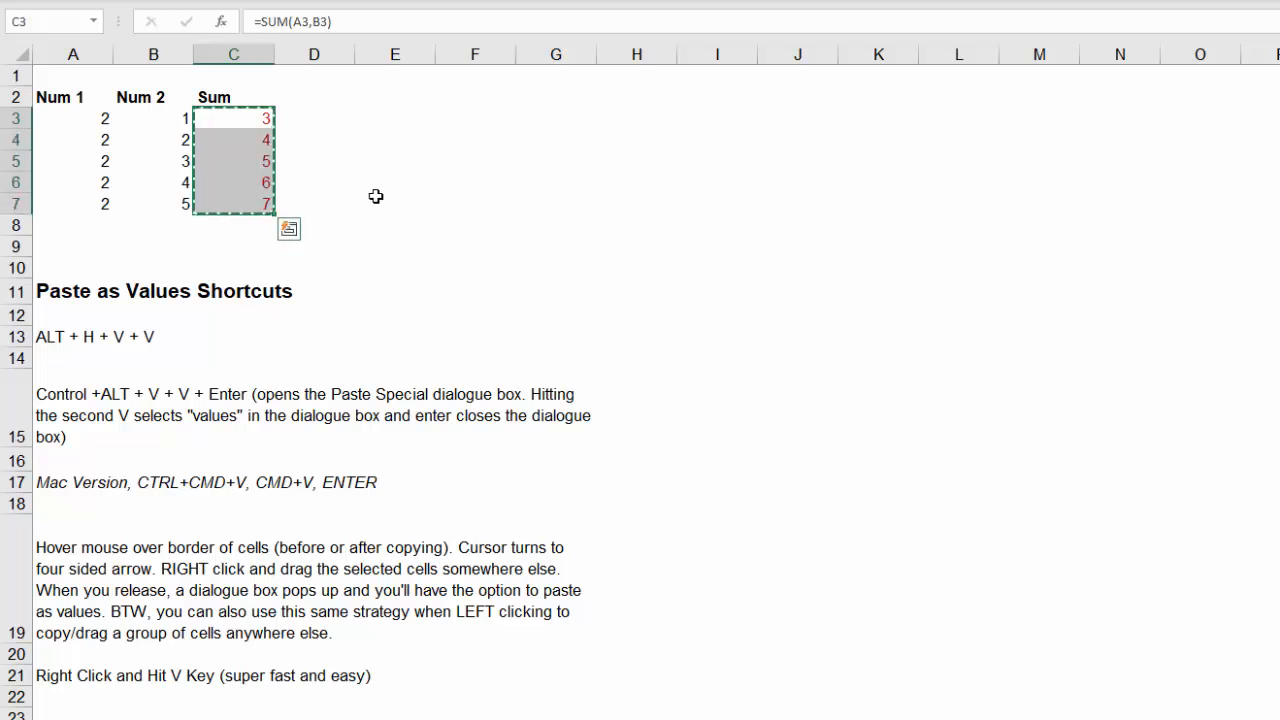
{"action": "right_click", "coordinate": [230, 157]}
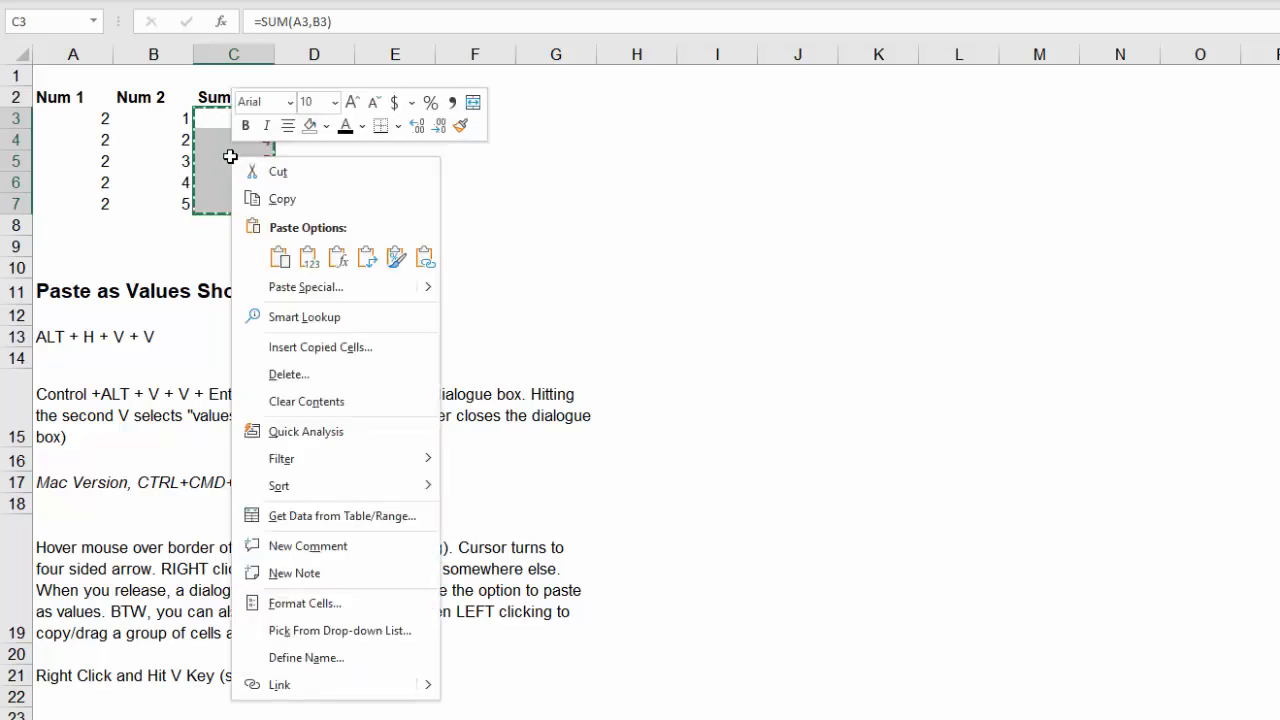
{"action": "left_click", "coordinate": [309, 257]}
{"action": "left_click", "coordinate": [309, 257]}
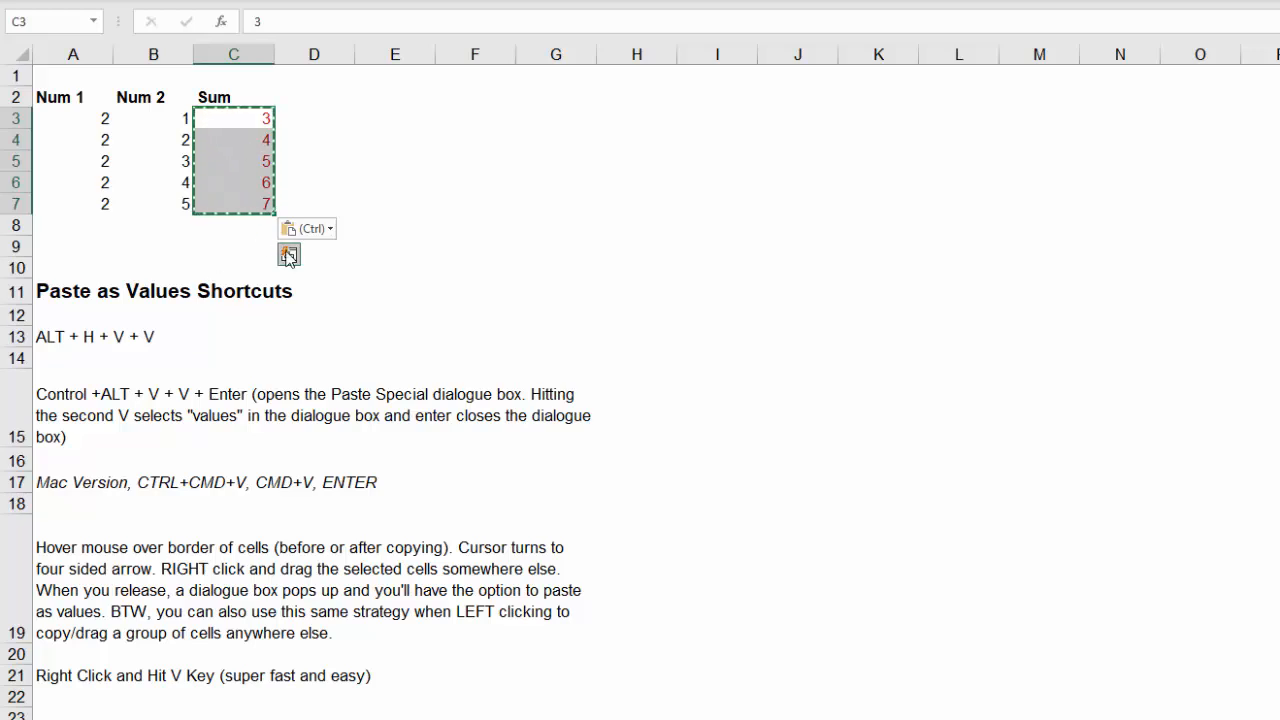
{"action": "right_click", "coordinate": [224, 151]}
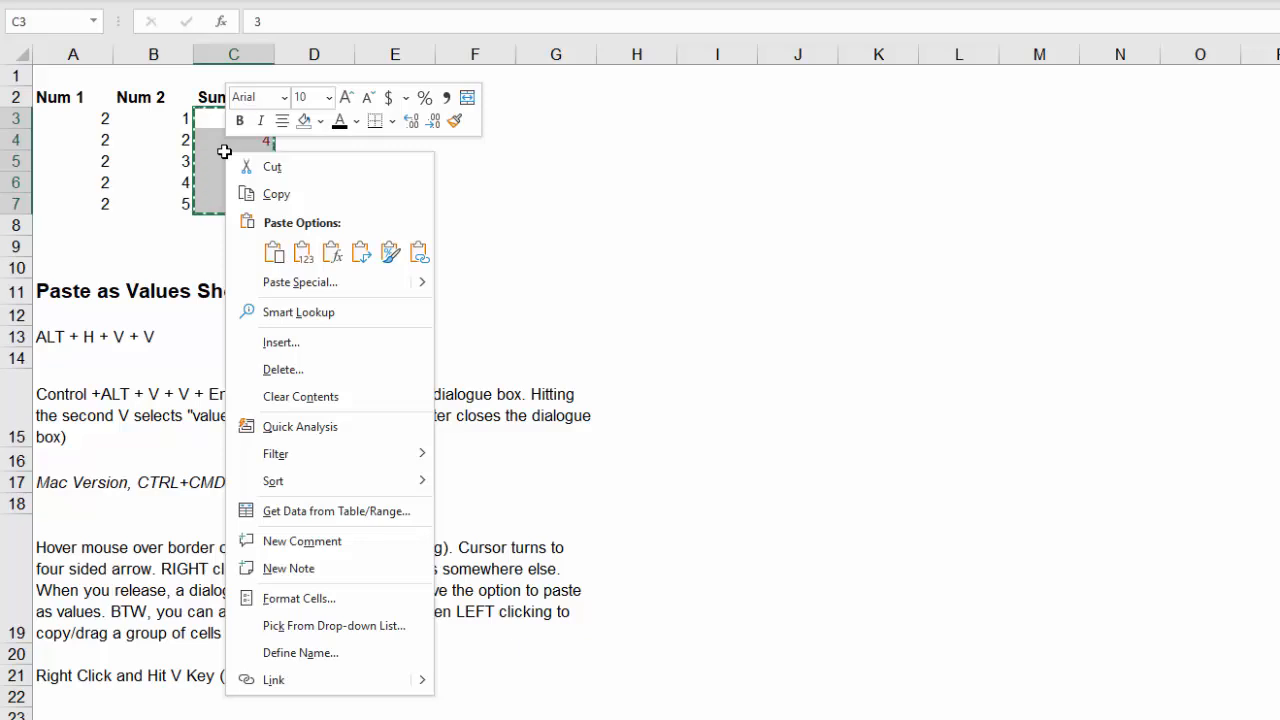
{"action": "key", "text": "v"}
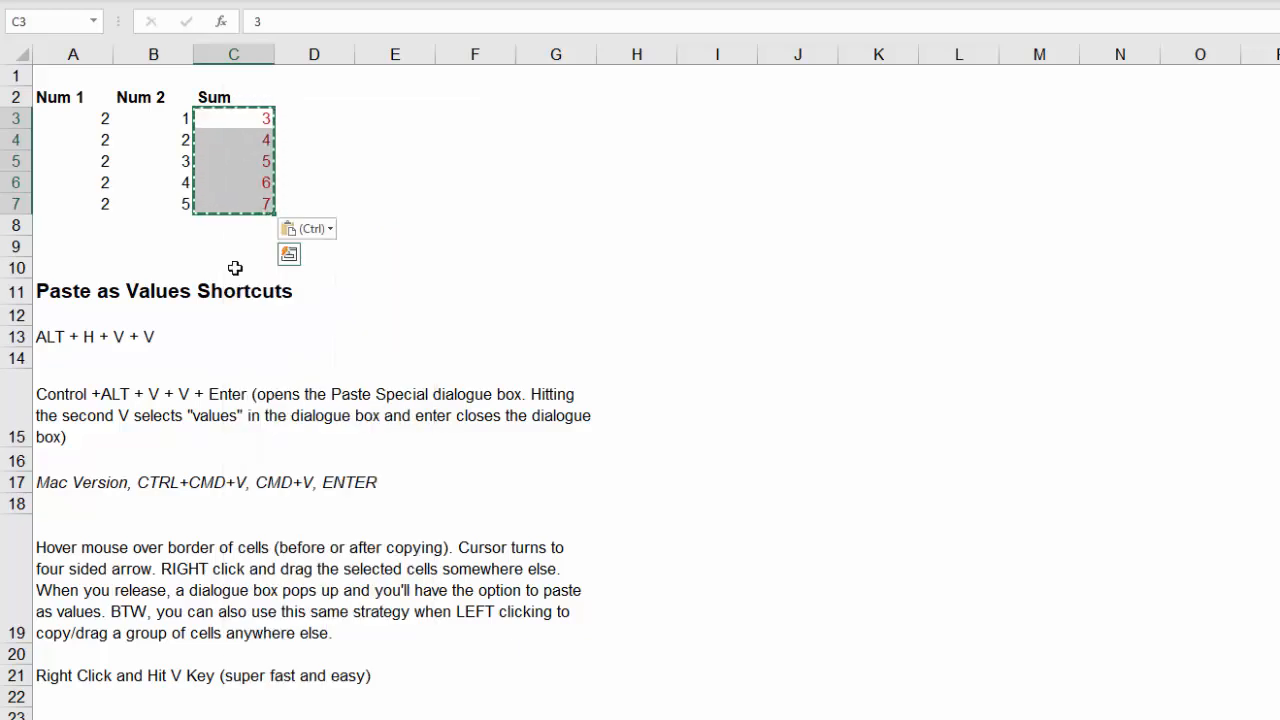